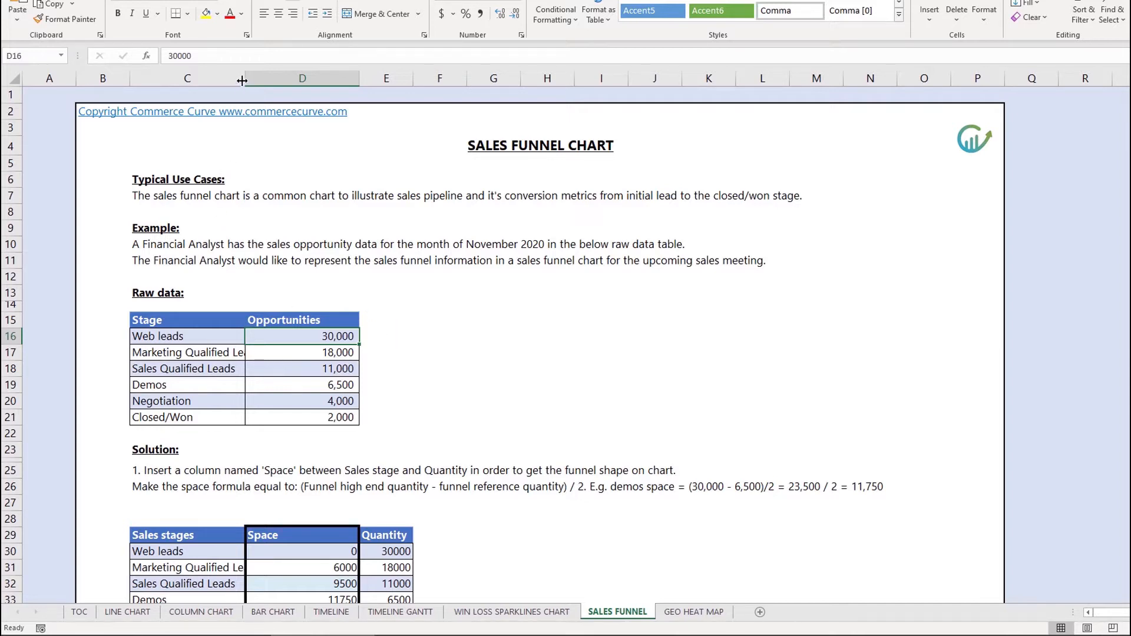
# Step: Widen column C to fit full stage names like Marketing Qualified Leads, then scroll the tables
pyautogui.moveTo(245, 78); pyautogui.dragTo(264, 255)
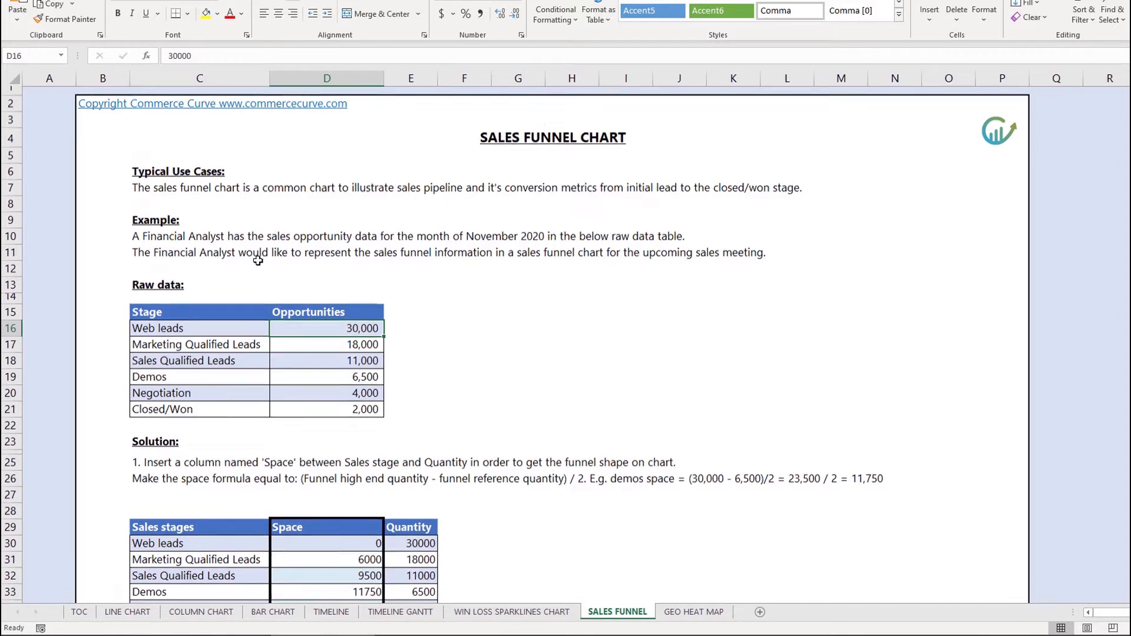
pyautogui.scroll(-1, 256, 280)
pyautogui.scroll(-4, 256, 279)
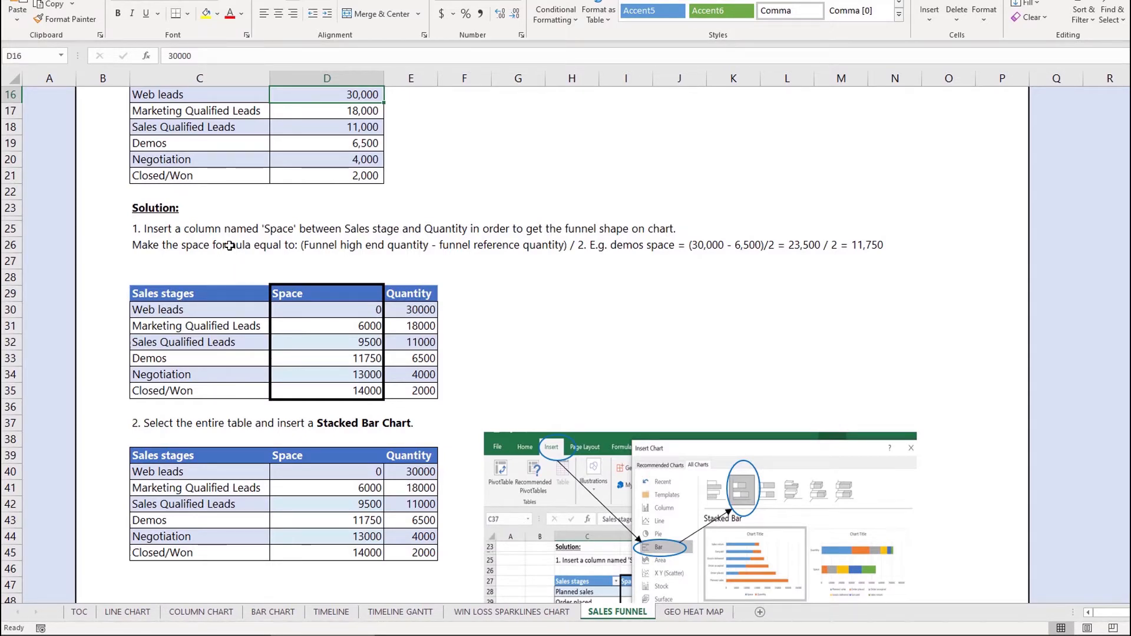
pyautogui.scroll(1, 287, 262)
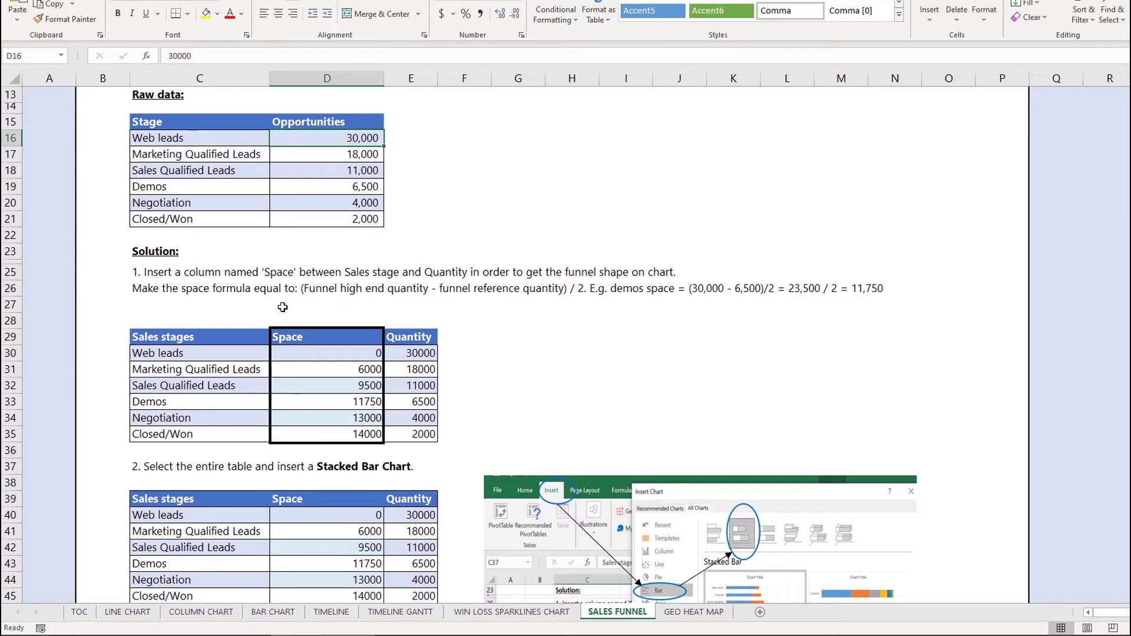
# Step: Inspect the Space formulas of the form =($E$30-E31)/2 down to Closed/Won
pyautogui.click(289, 352)
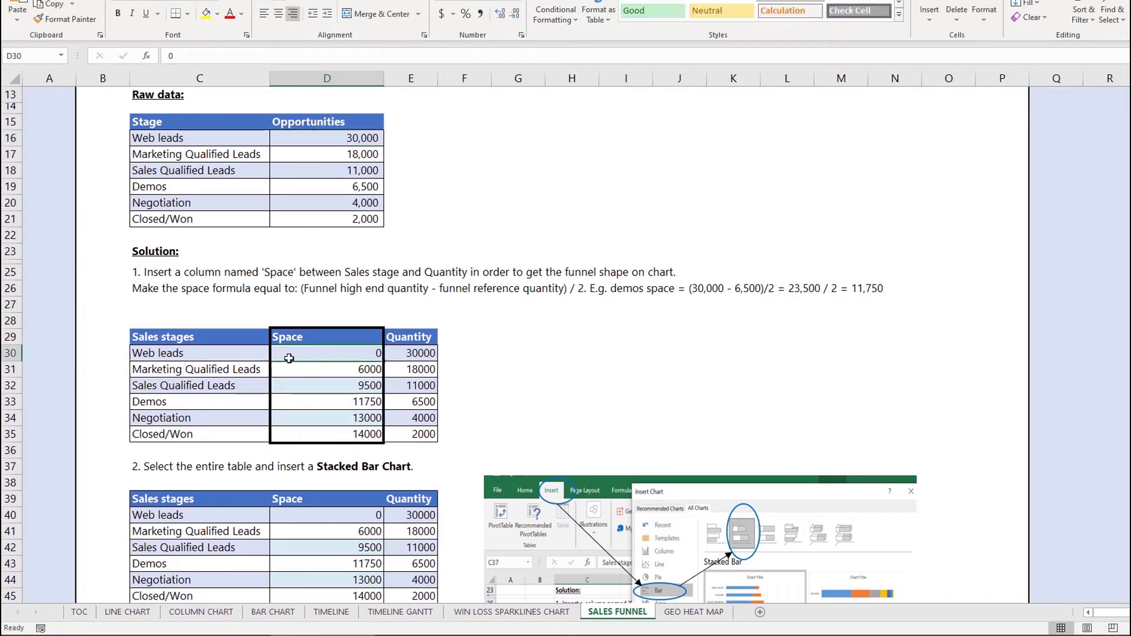
pyautogui.click(287, 370)
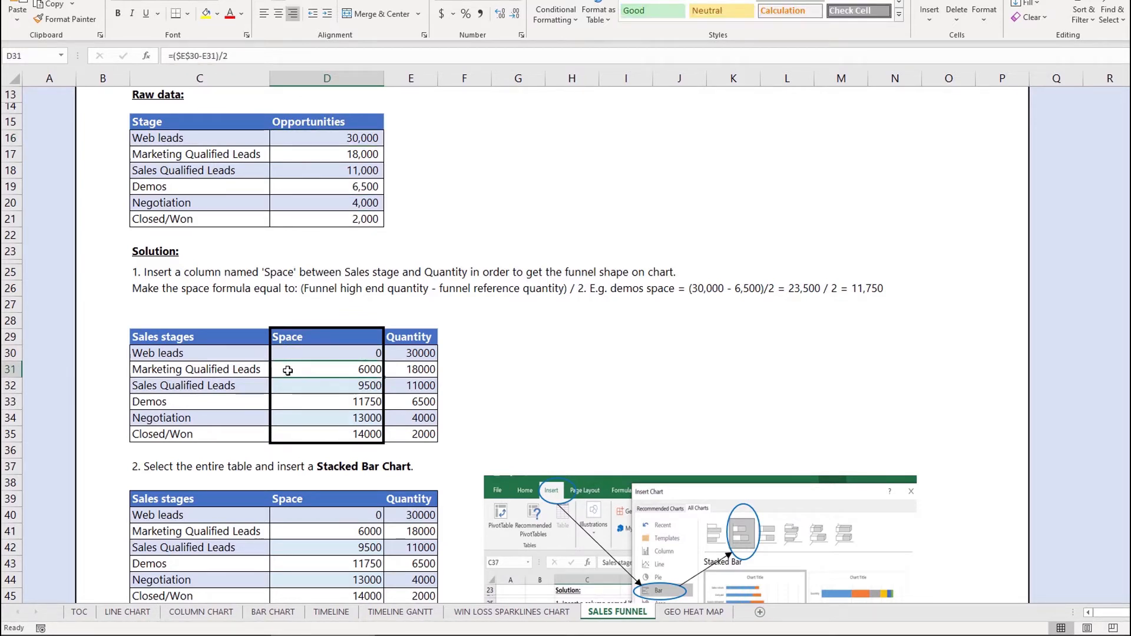
pyautogui.doubleClick(289, 370)
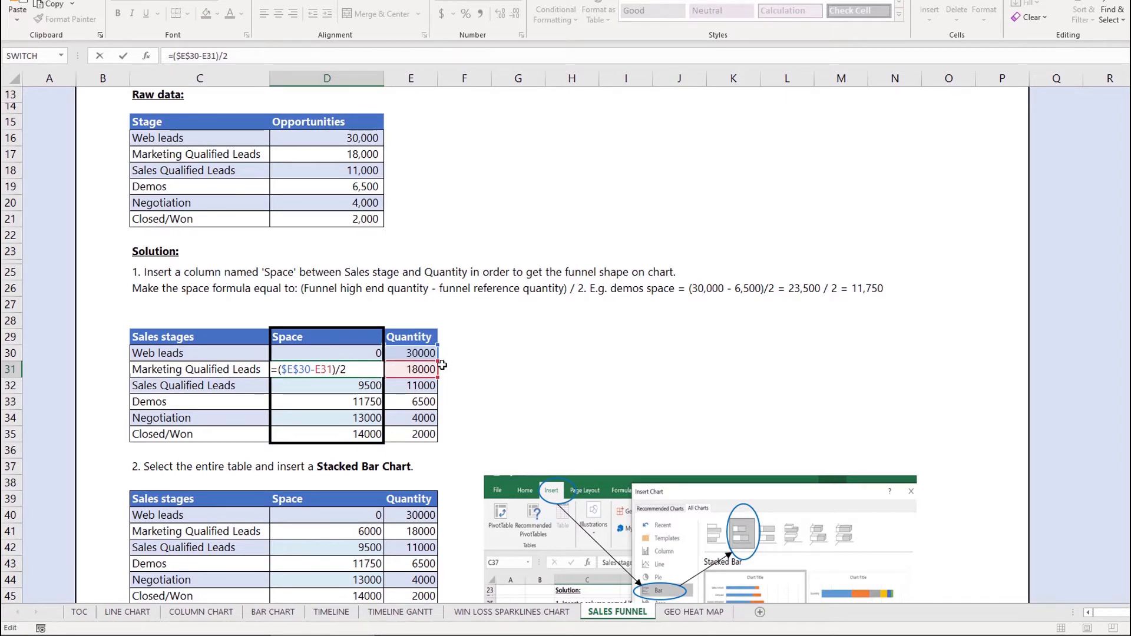
pyautogui.press('Return')
pyautogui.press('F2')
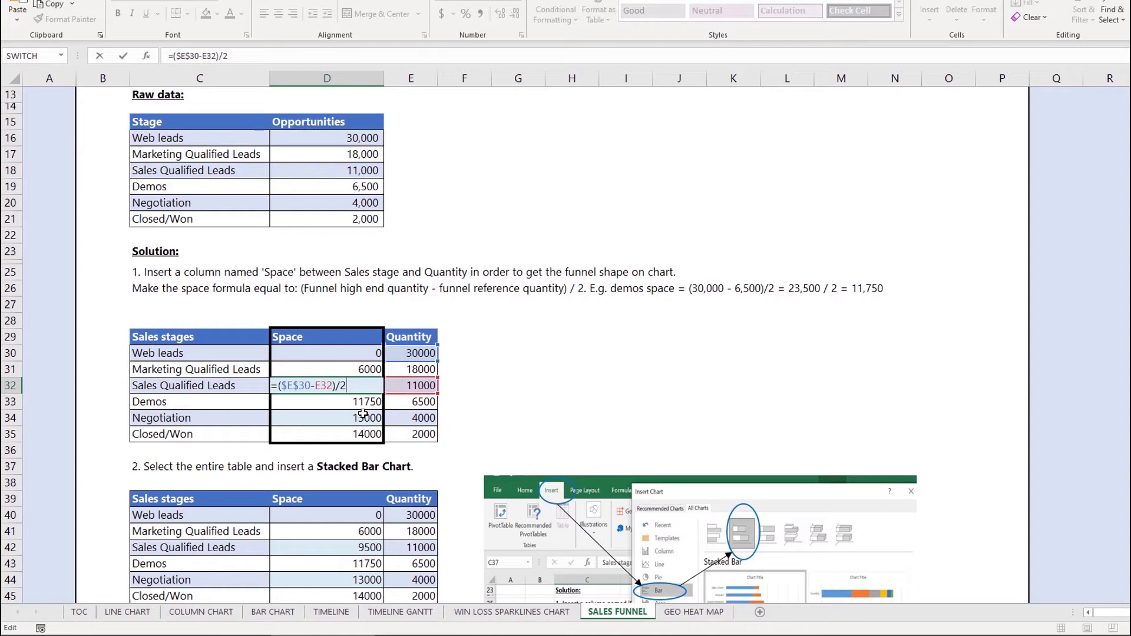
pyautogui.press('Return')
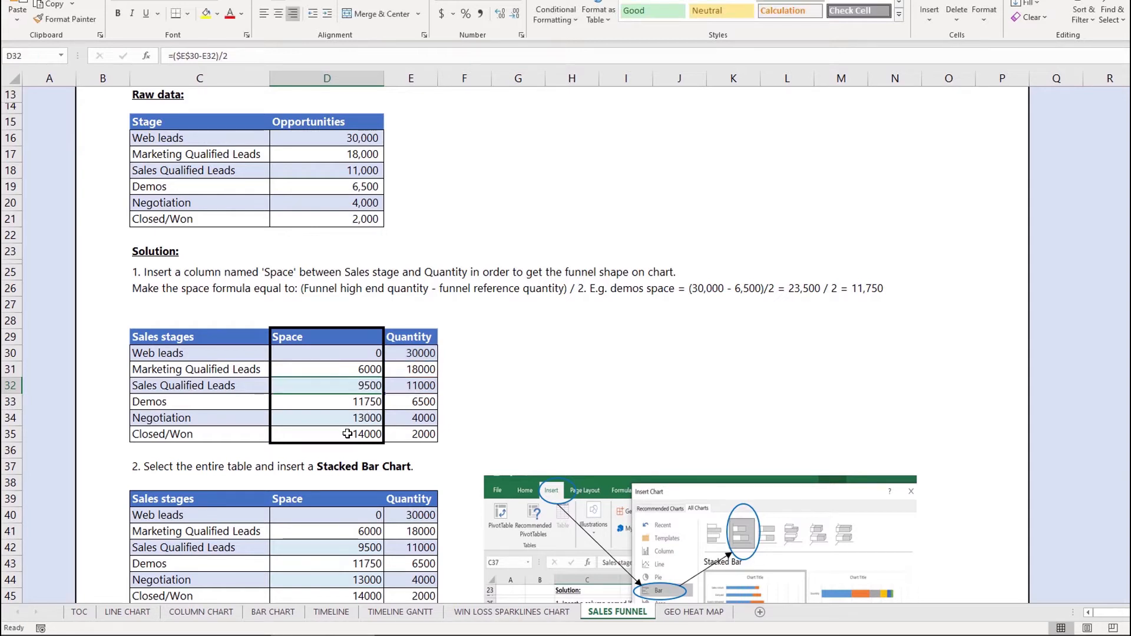
pyautogui.press('Down')
pyautogui.press('Down')
pyautogui.press('F2')
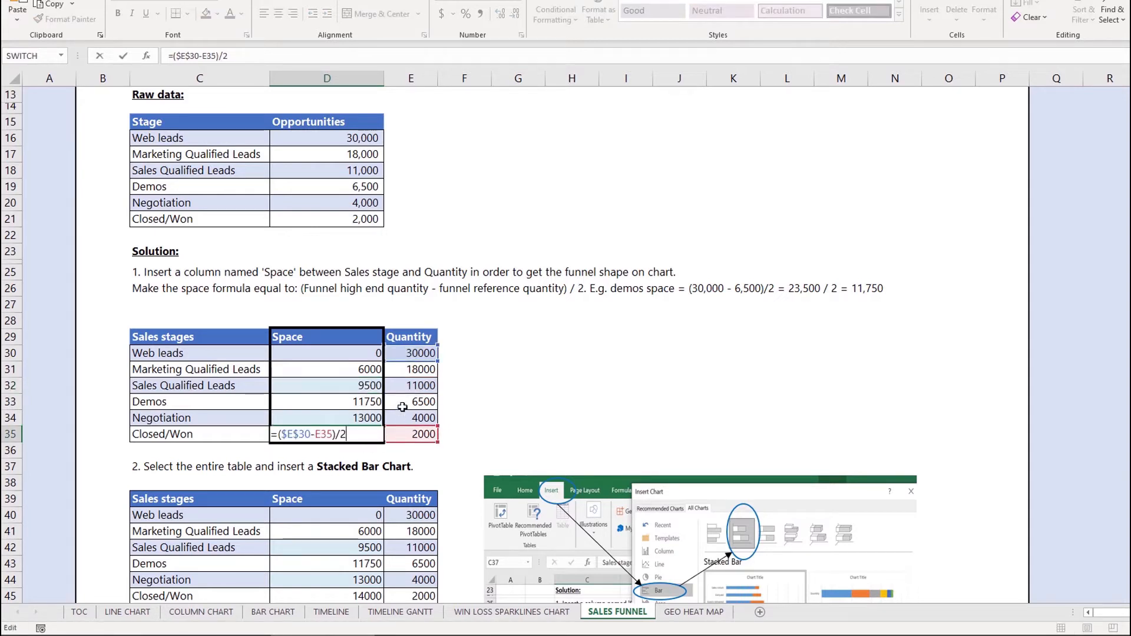
pyautogui.hotkey('ctrl', 'Return')
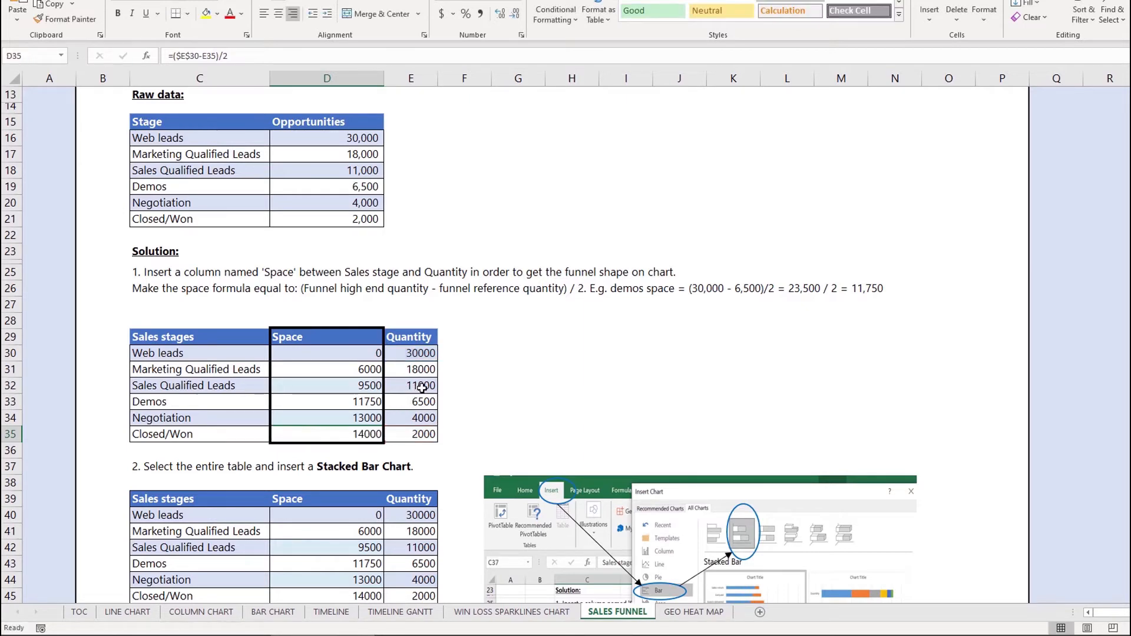
# Step: Select the Sales stages table C29:E35 with stage names, Space and Quantity
pyautogui.scroll(-1, 433, 392)
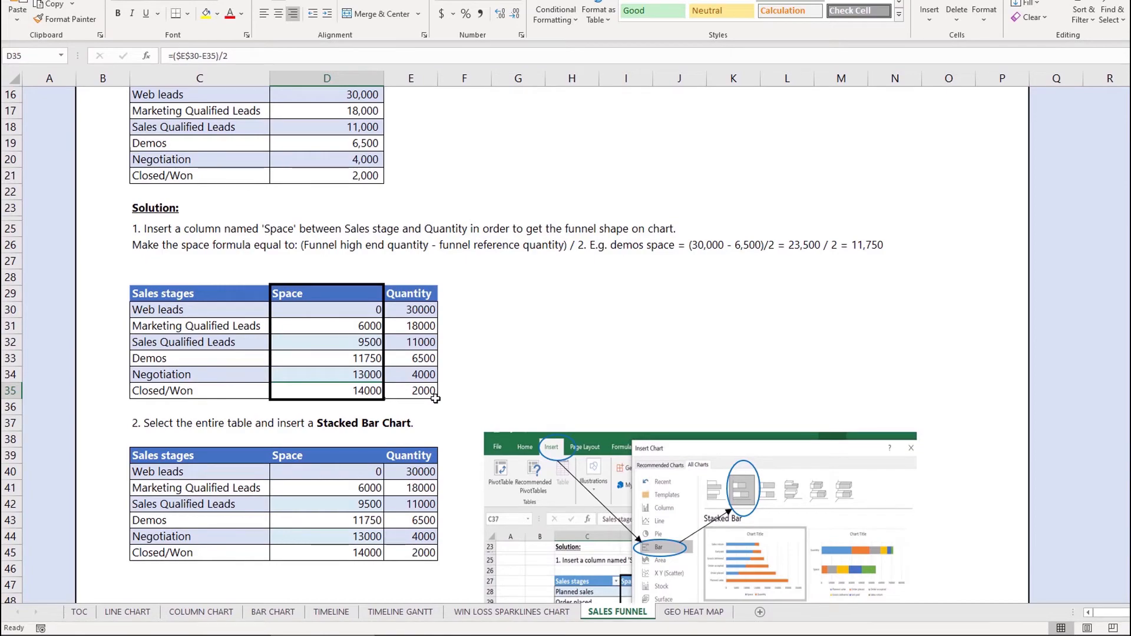
pyautogui.click(199, 159)
pyautogui.hotkey('ctrl', 'shift', 'Down')
pyautogui.hotkey('ctrl', 'shift', 'Right')
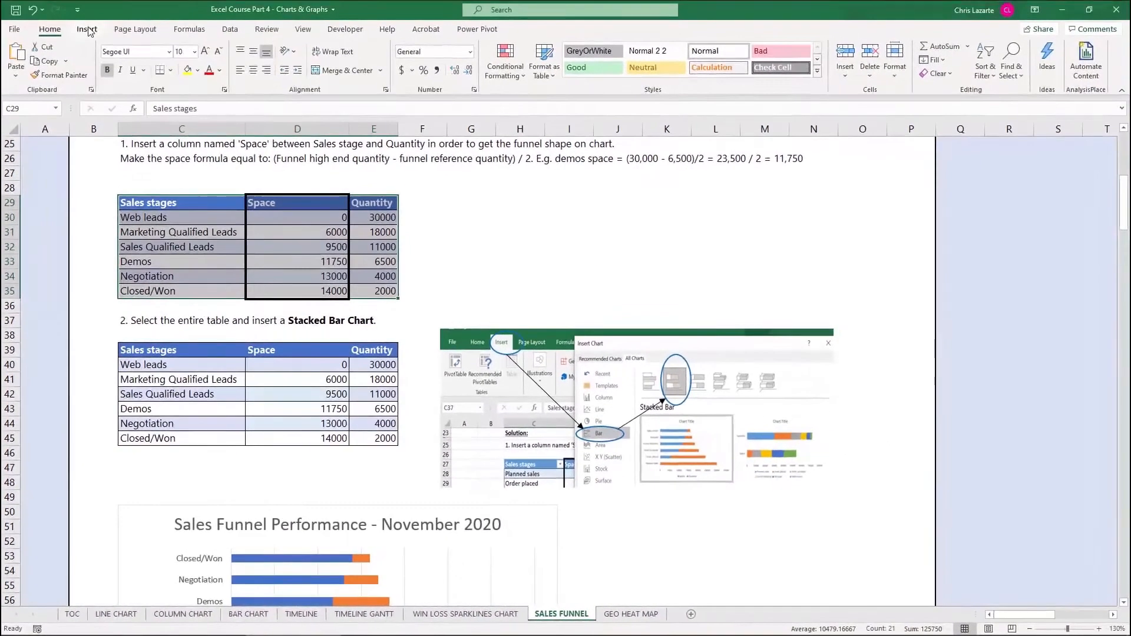
# Step: Insert a stacked bar chart of Space and Quantity and place it beside the table
pyautogui.click(87, 29)
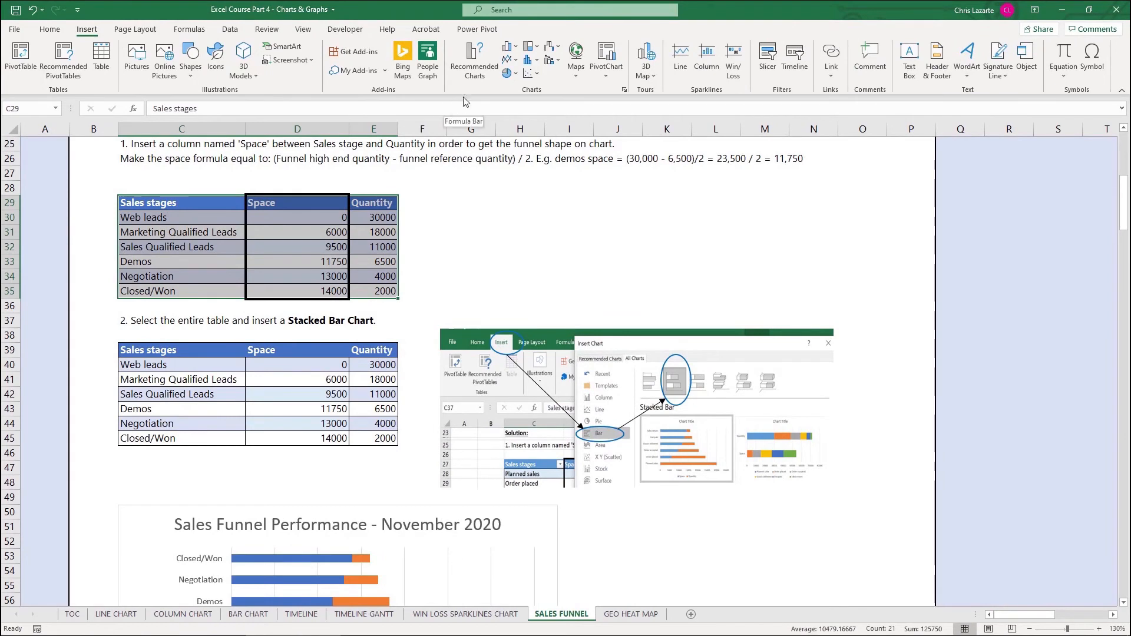
pyautogui.click(508, 52)
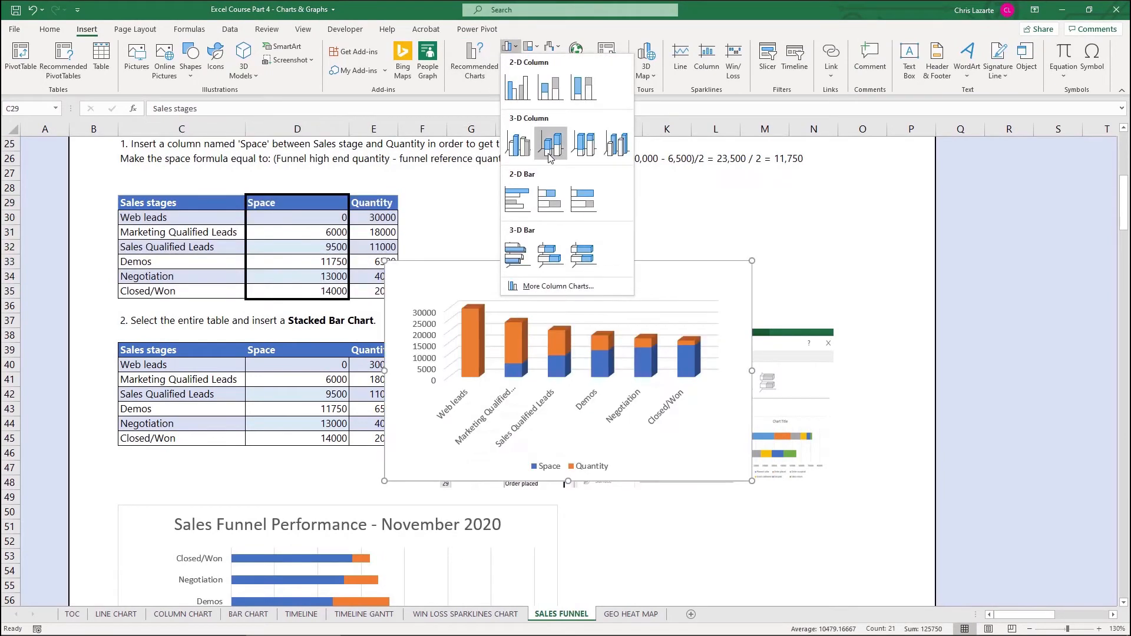
pyautogui.click(548, 201)
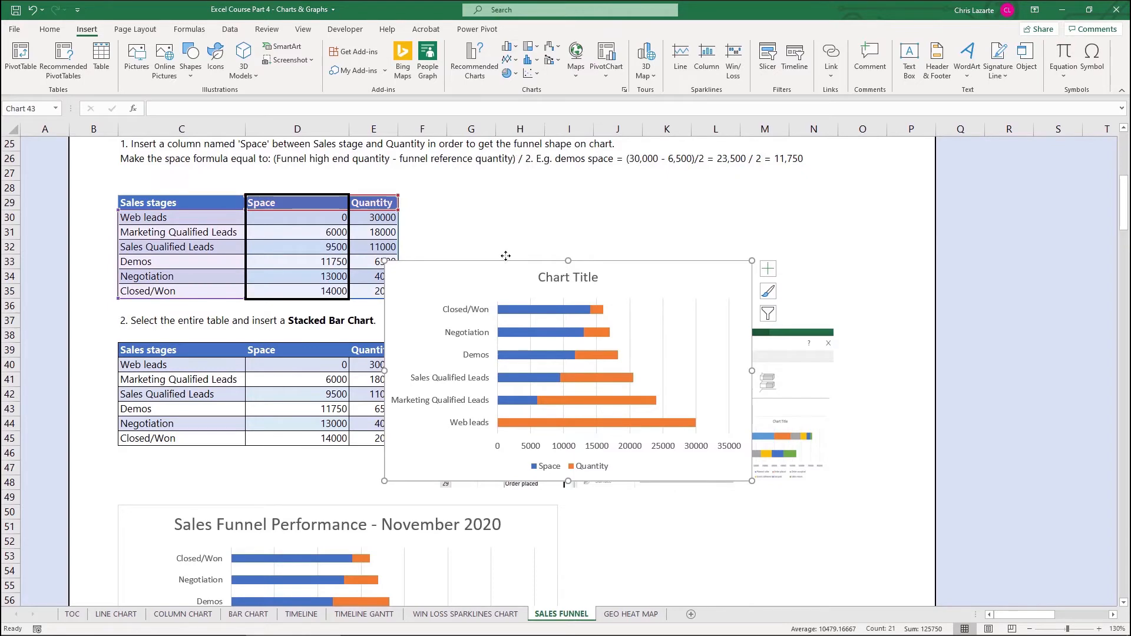
pyautogui.moveTo(506, 256); pyautogui.dragTo(618, 385)
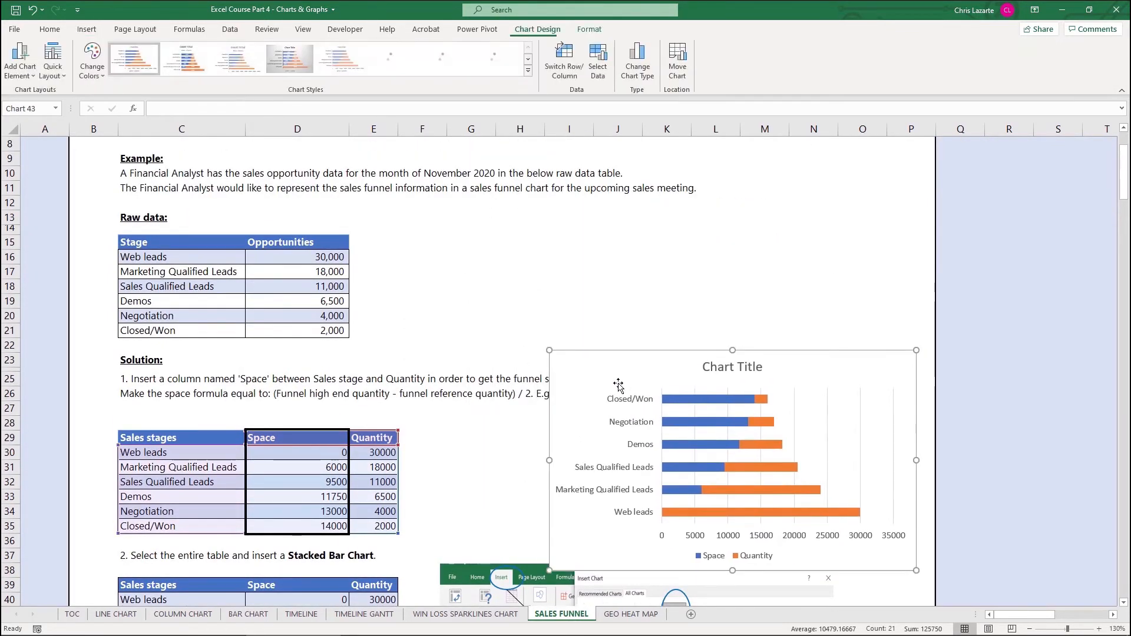
# Step: Move the new chart down next to the Sales Funnel Performance - November 2020 example chart
pyautogui.scroll(-7, 619, 386)
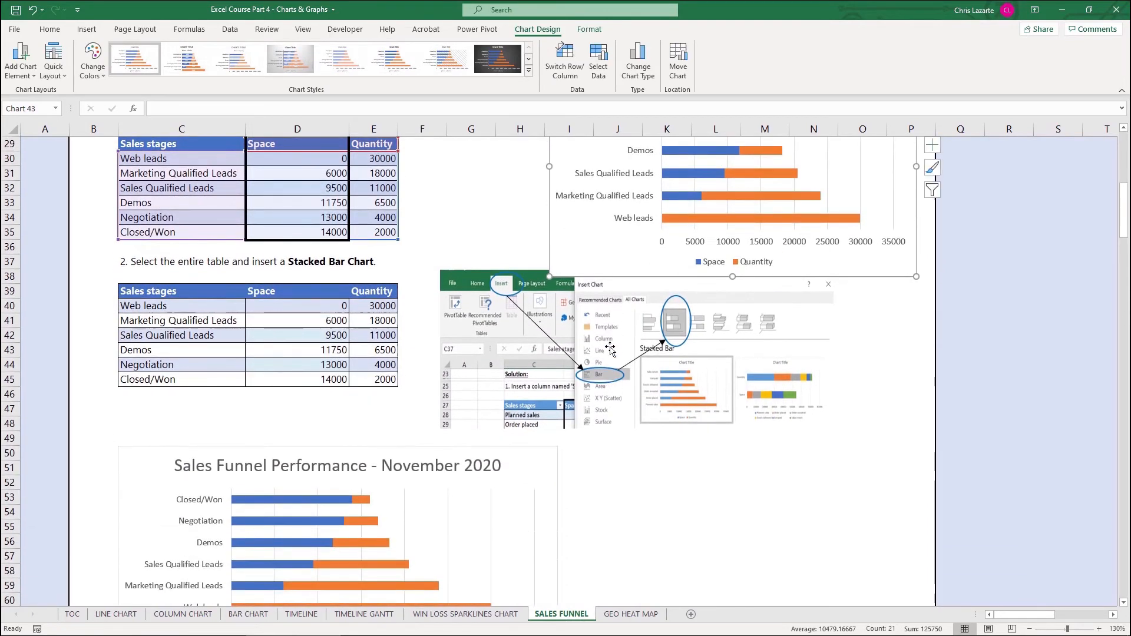
pyautogui.moveTo(623, 262); pyautogui.dragTo(622, 501)
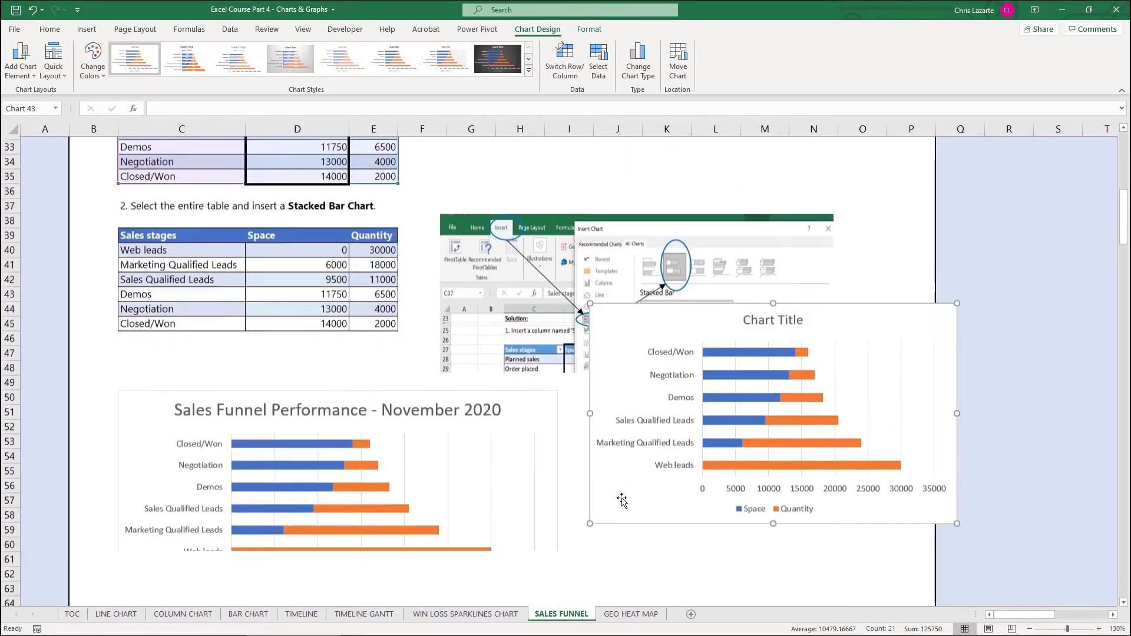
pyautogui.scroll(-6, 622, 499)
pyautogui.moveTo(665, 267); pyautogui.dragTo(664, 349)
pyautogui.scroll(2, 664, 348)
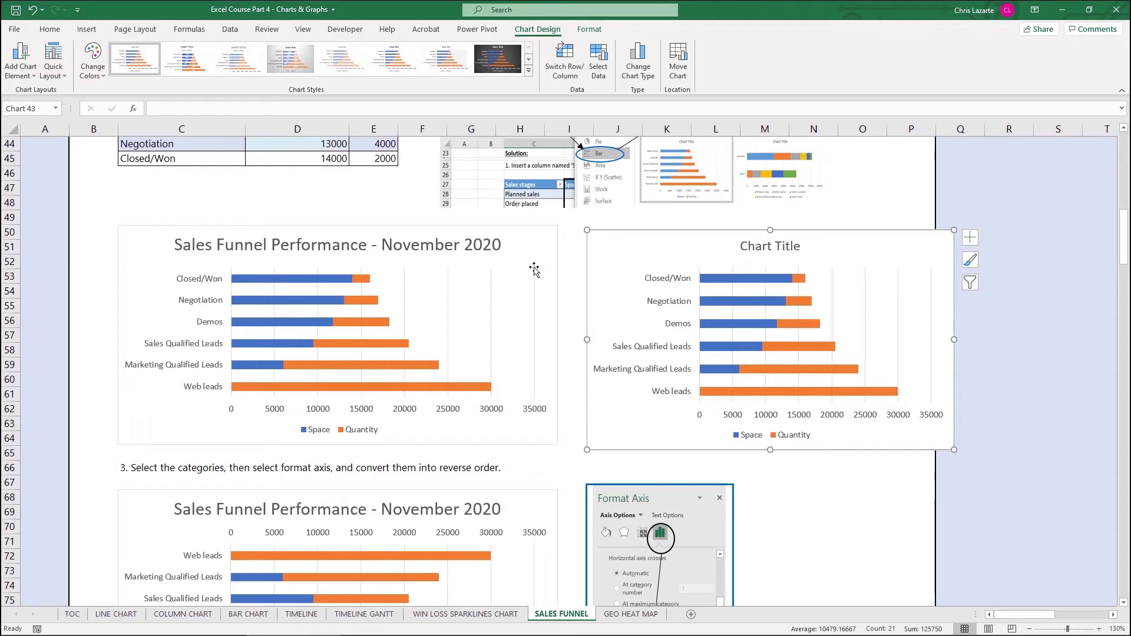
# Step: Delete the newly inserted stacked bar chart
pyautogui.click(757, 253)
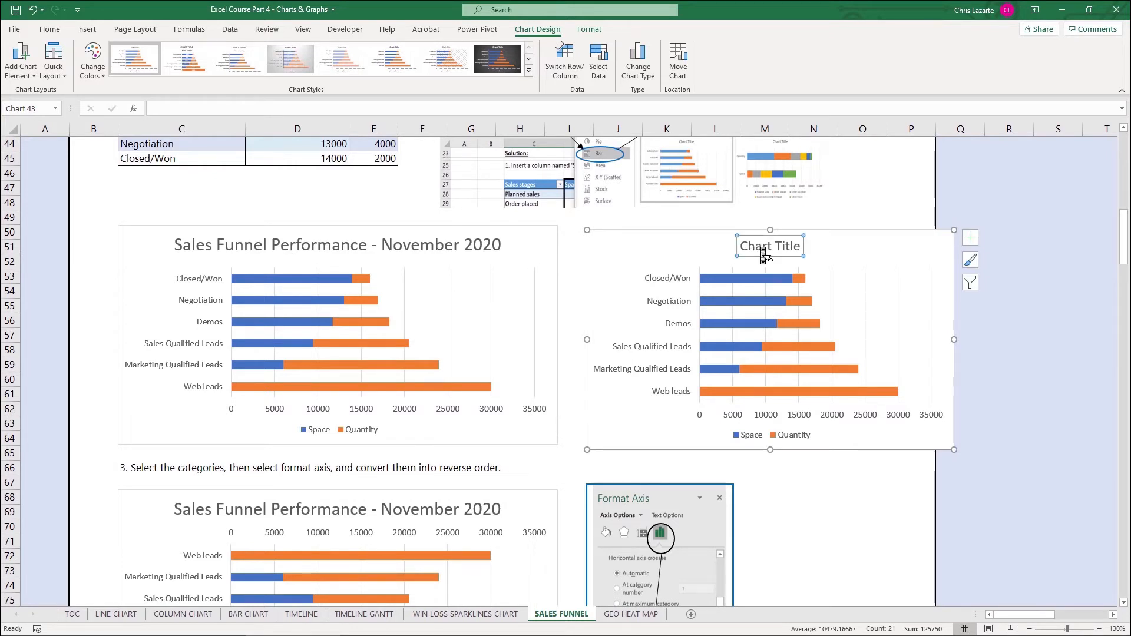
pyautogui.doubleClick(763, 255)
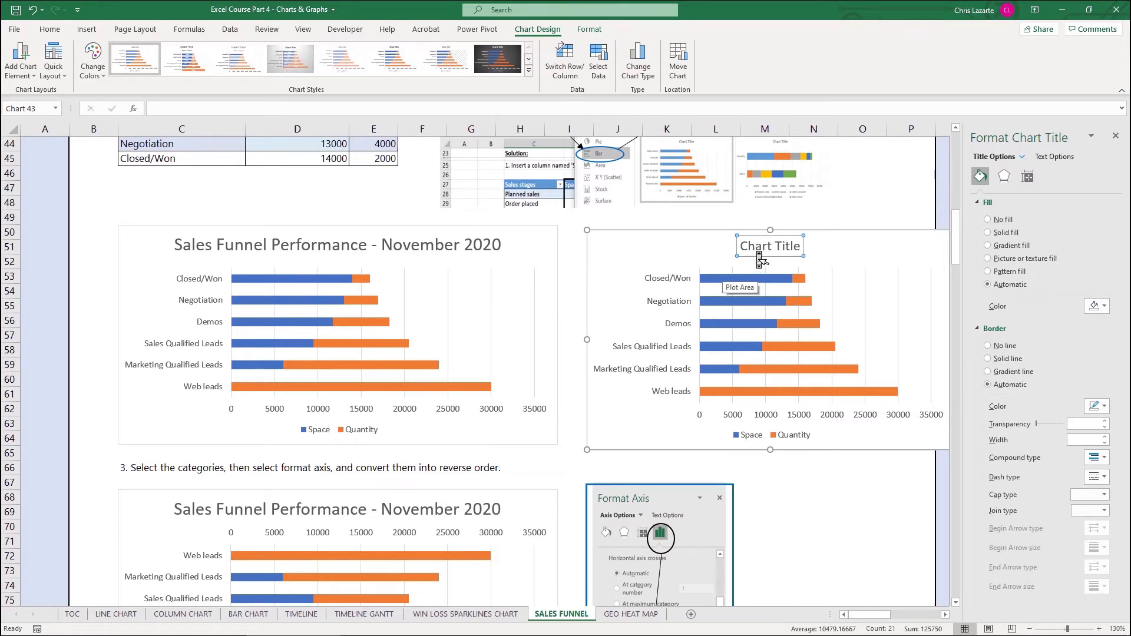
pyautogui.click(691, 260)
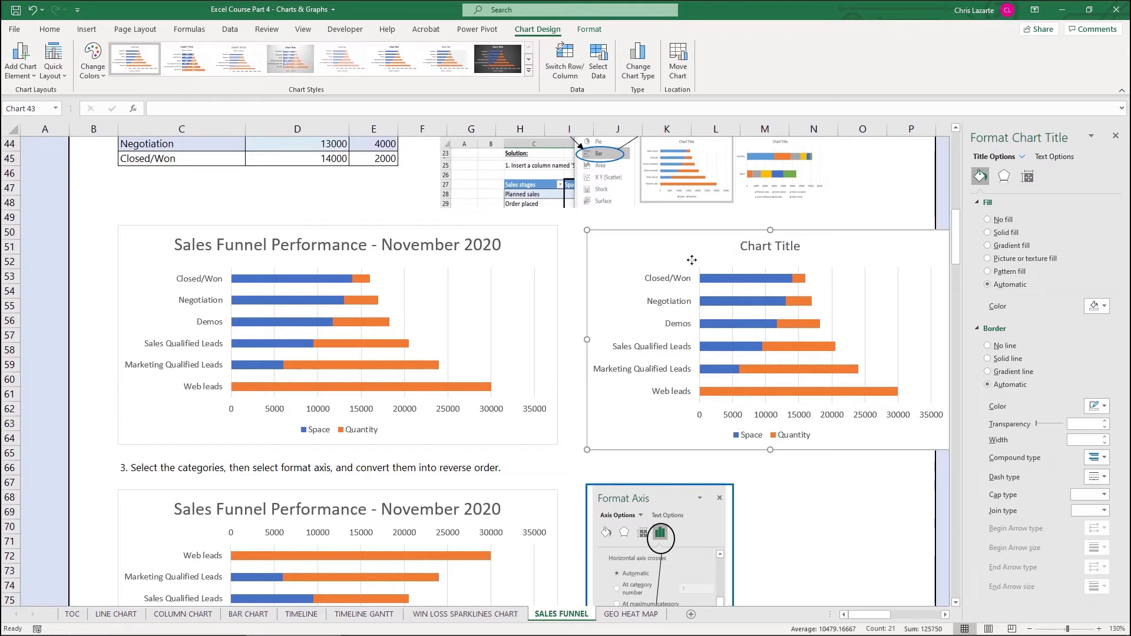
pyautogui.click(770, 254)
pyautogui.click(705, 252)
pyautogui.press('Delete')
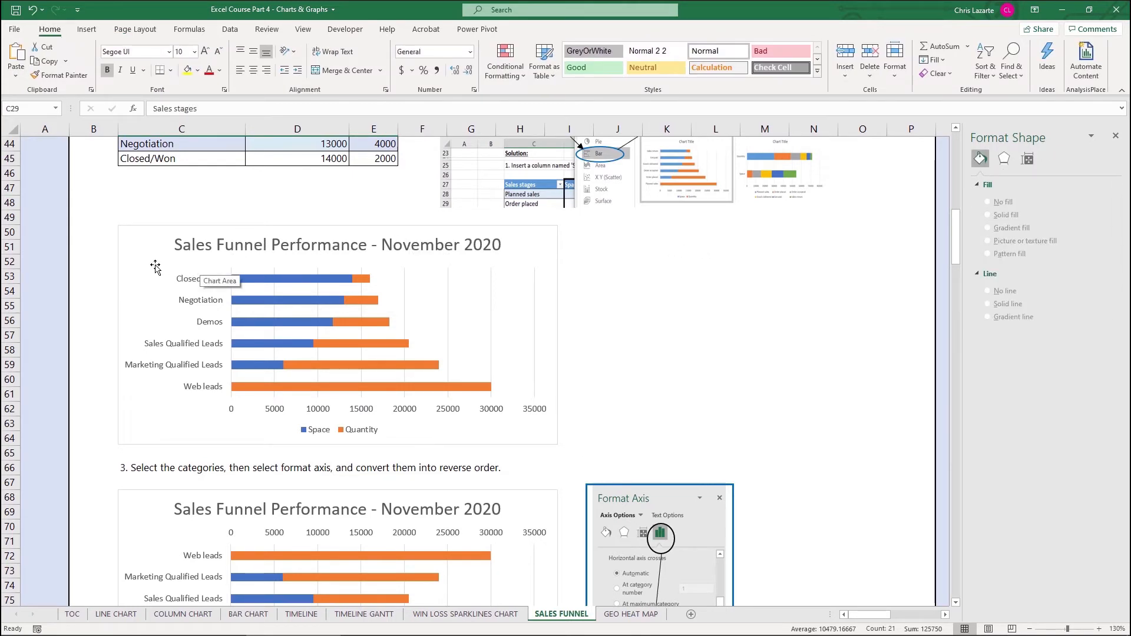
# Step: Select the step 3 example chart's category axis labels to show Format Axis options
pyautogui.scroll(-2, 176, 318)
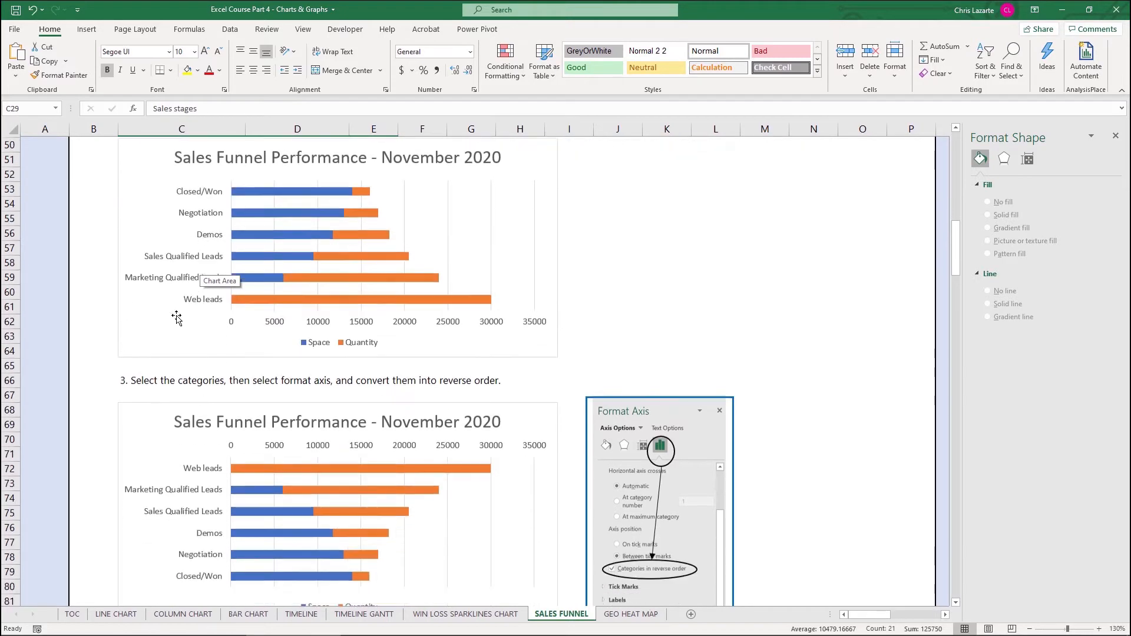
pyautogui.scroll(-4, 177, 318)
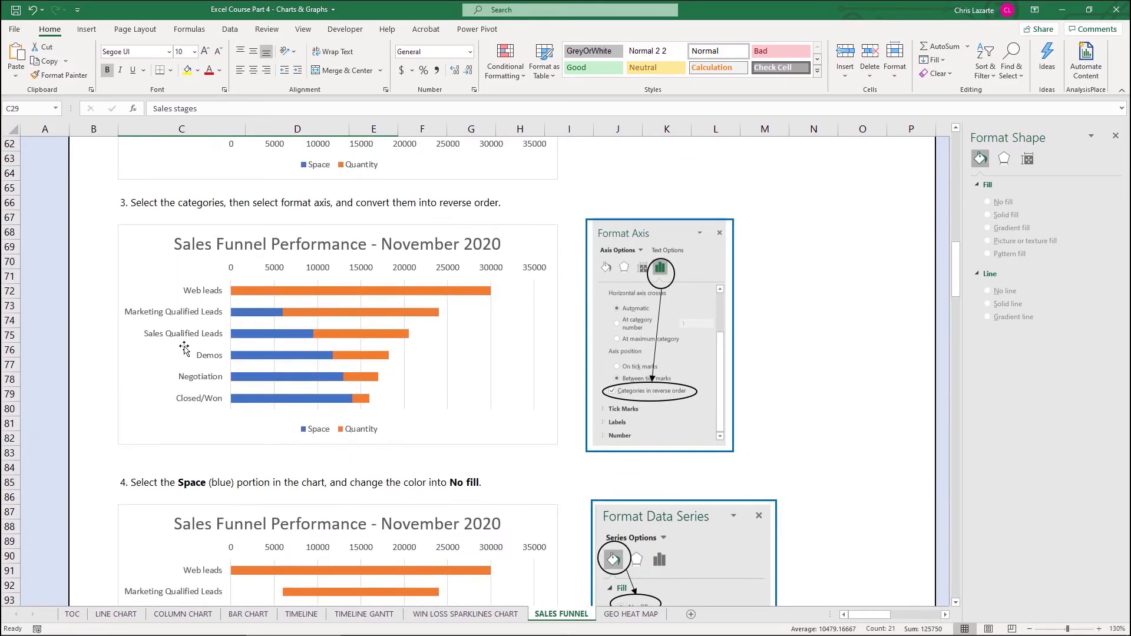
pyautogui.click(189, 340)
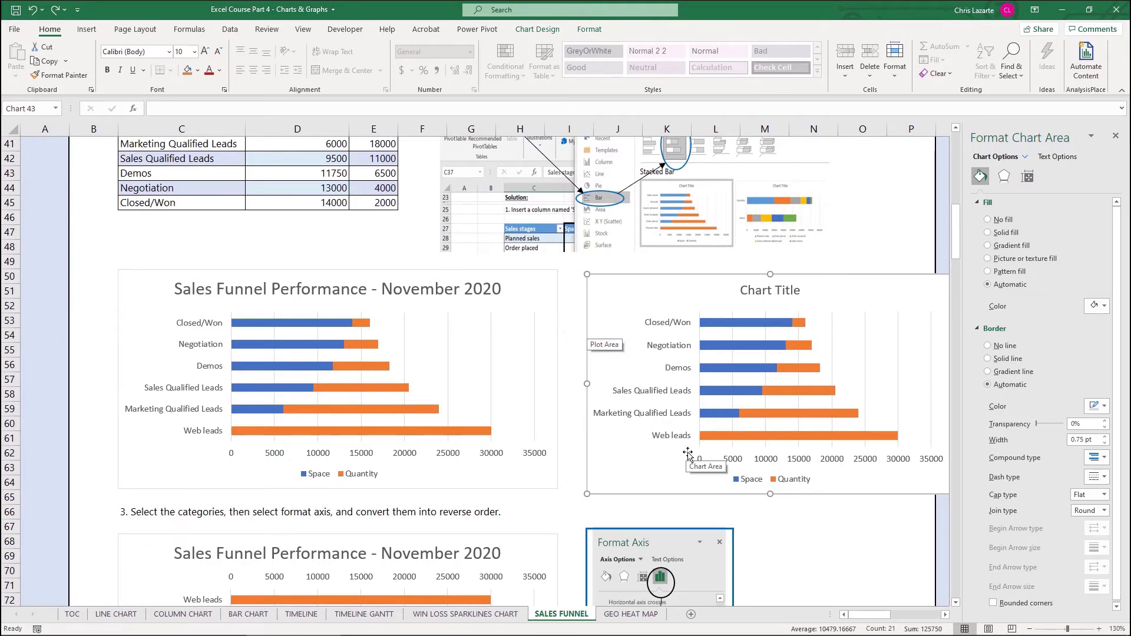
pyautogui.scroll(-2, 688, 452)
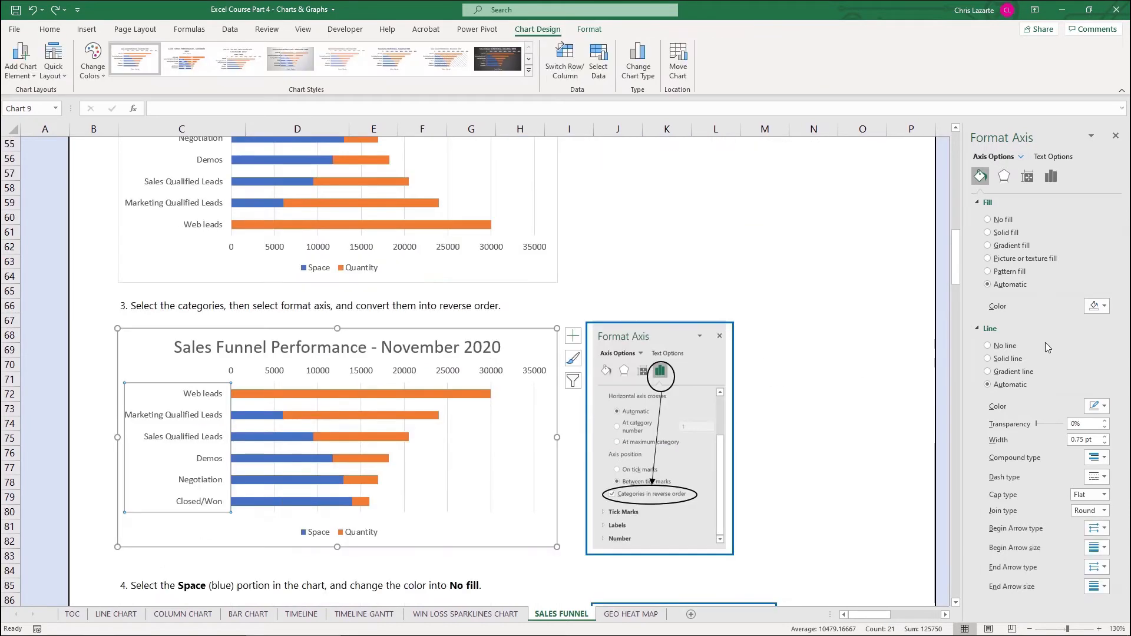
pyautogui.scroll(4, 135, 223)
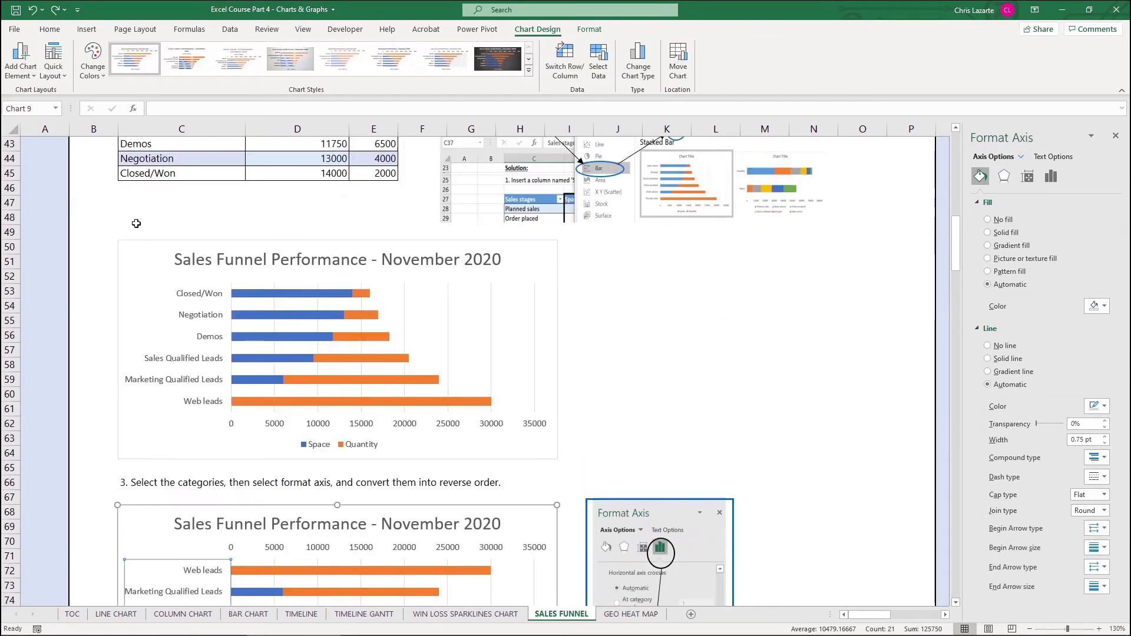
# Step: Select the step 3 chart's vertical category axis to view Categories in reverse order
pyautogui.click(215, 352)
pyautogui.click(318, 530)
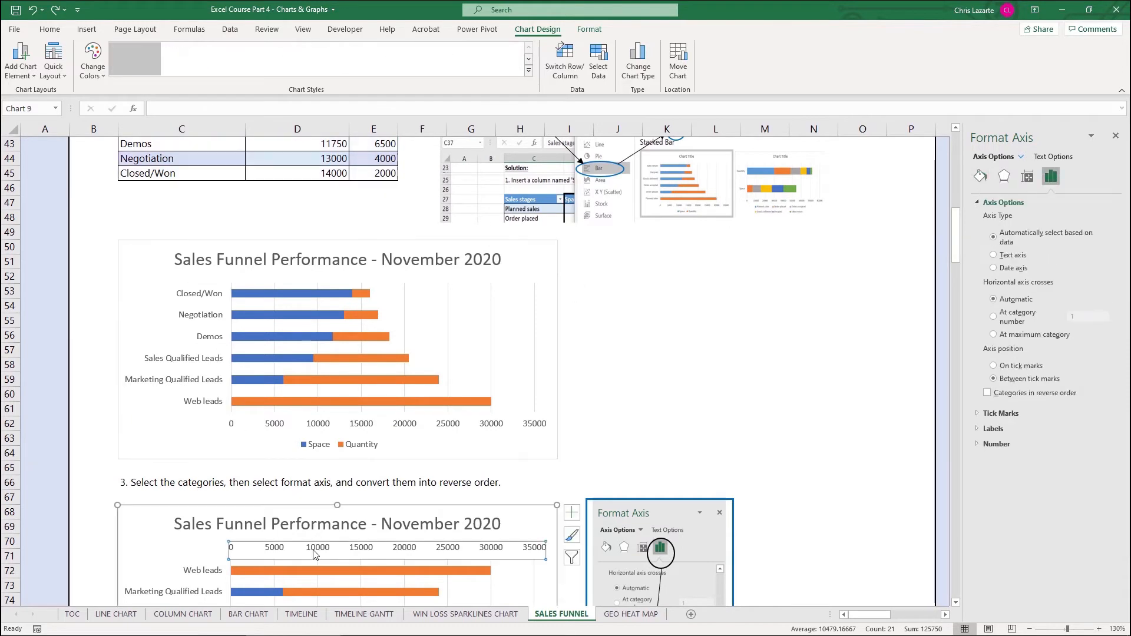
pyautogui.click(288, 547)
pyautogui.scroll(-2, 259, 554)
pyautogui.click(216, 526)
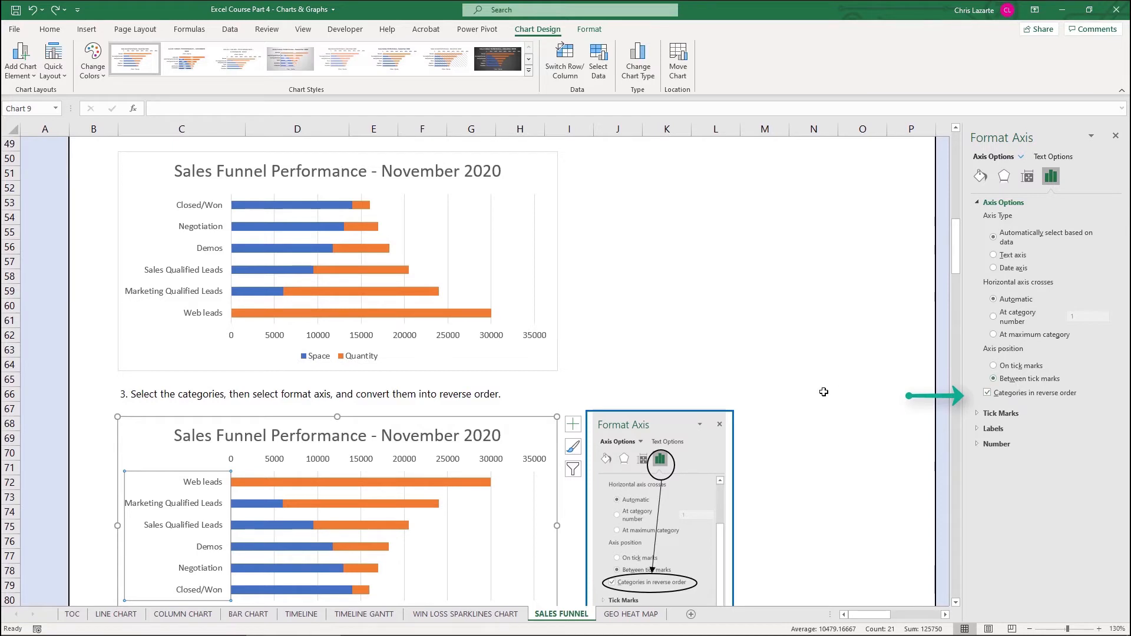
pyautogui.scroll(-4, 819, 412)
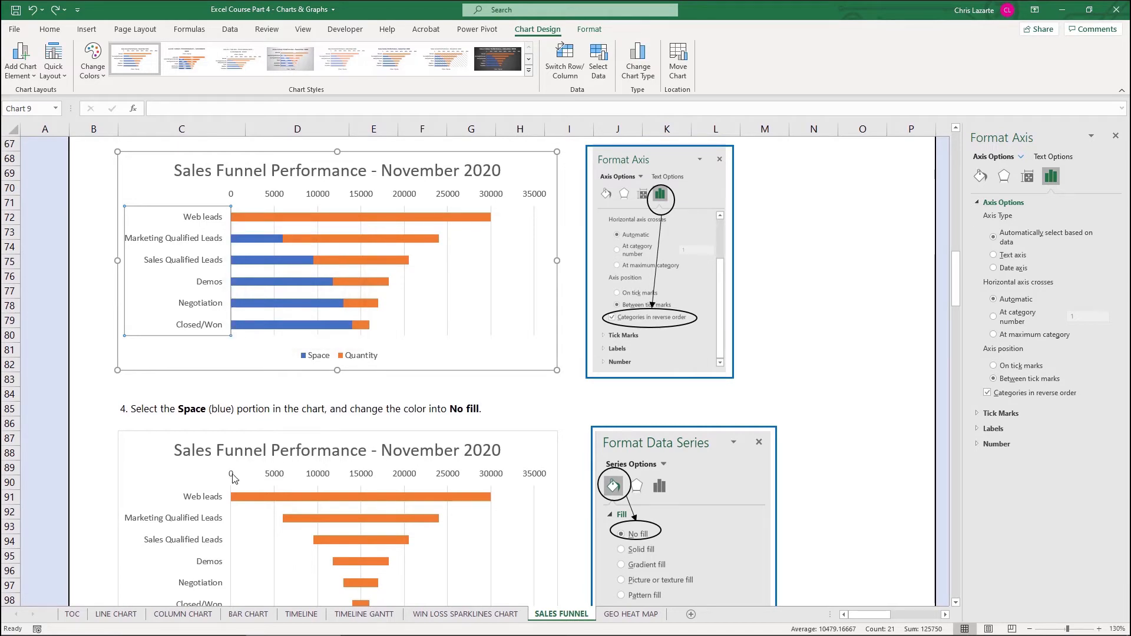
# Step: Give the step 3 chart's blue Space series No fill
pyautogui.scroll(-4, 234, 468)
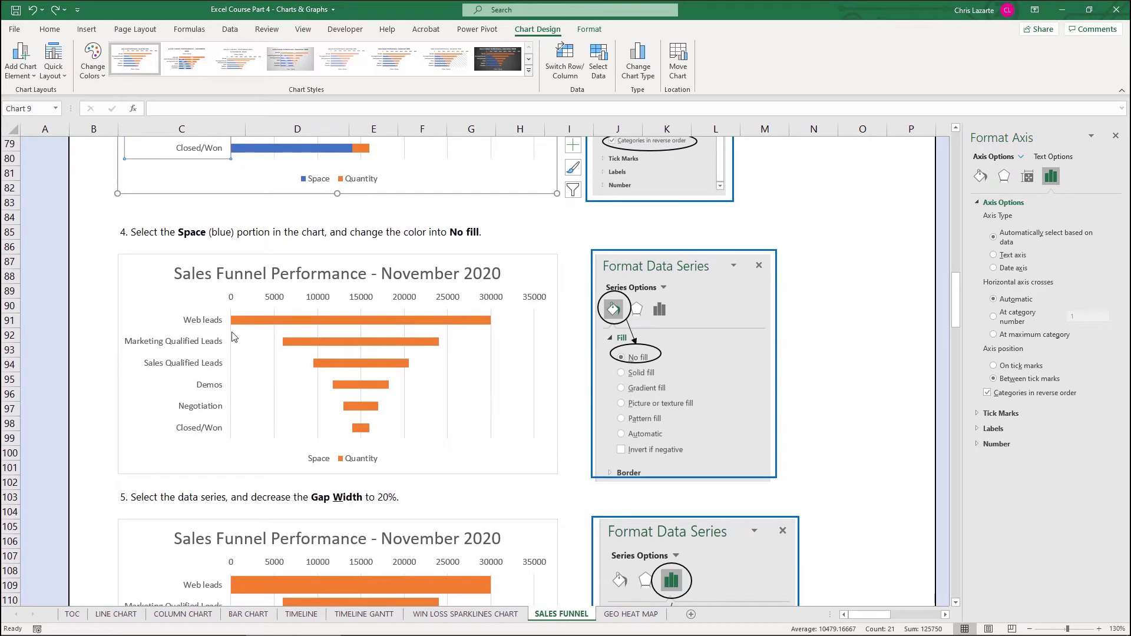
pyautogui.scroll(2, 222, 296)
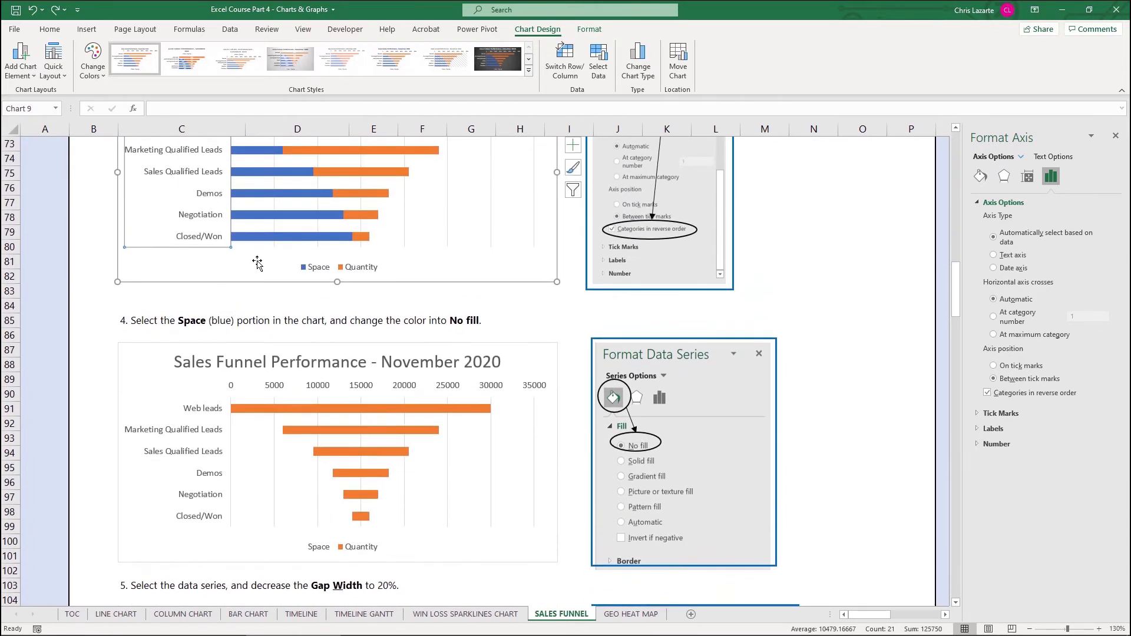
pyautogui.scroll(1, 285, 252)
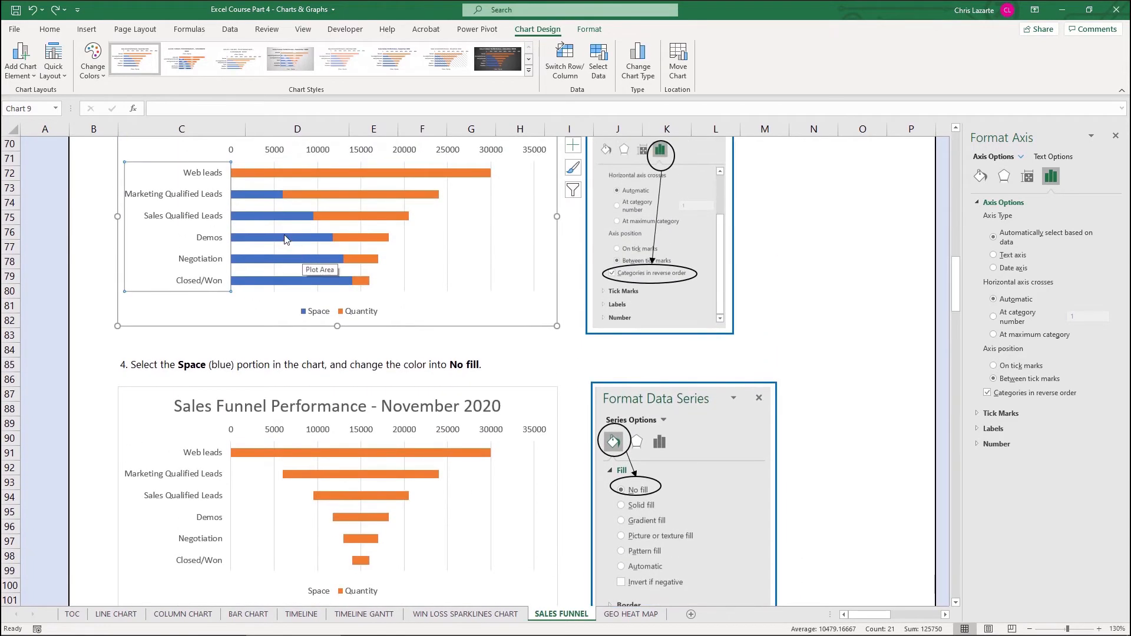
pyautogui.click(252, 199)
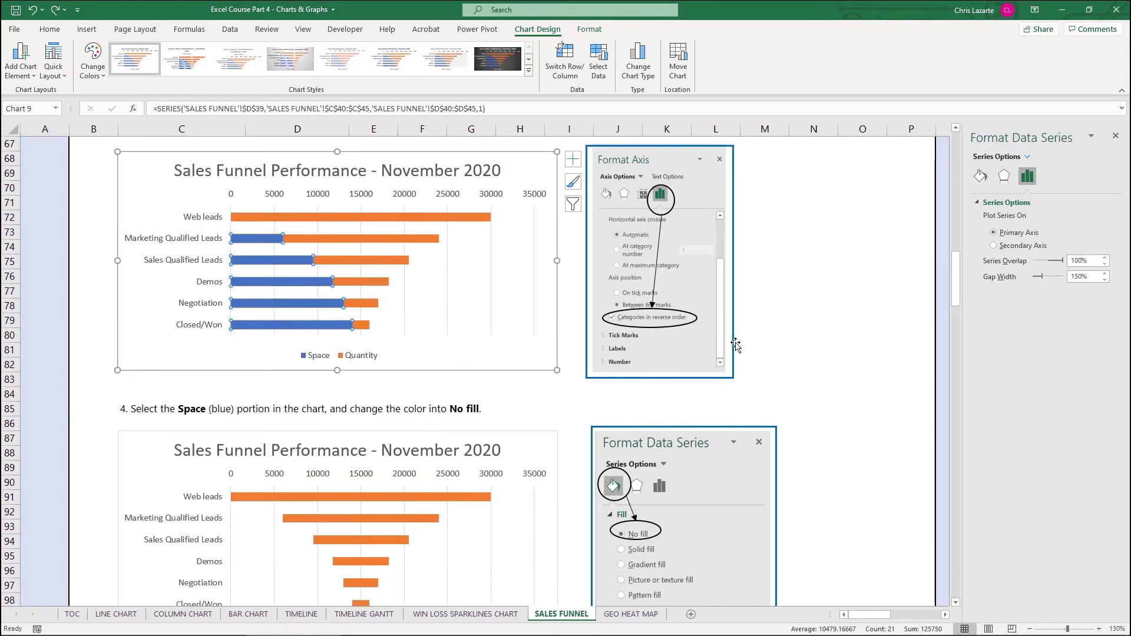
pyautogui.click(979, 177)
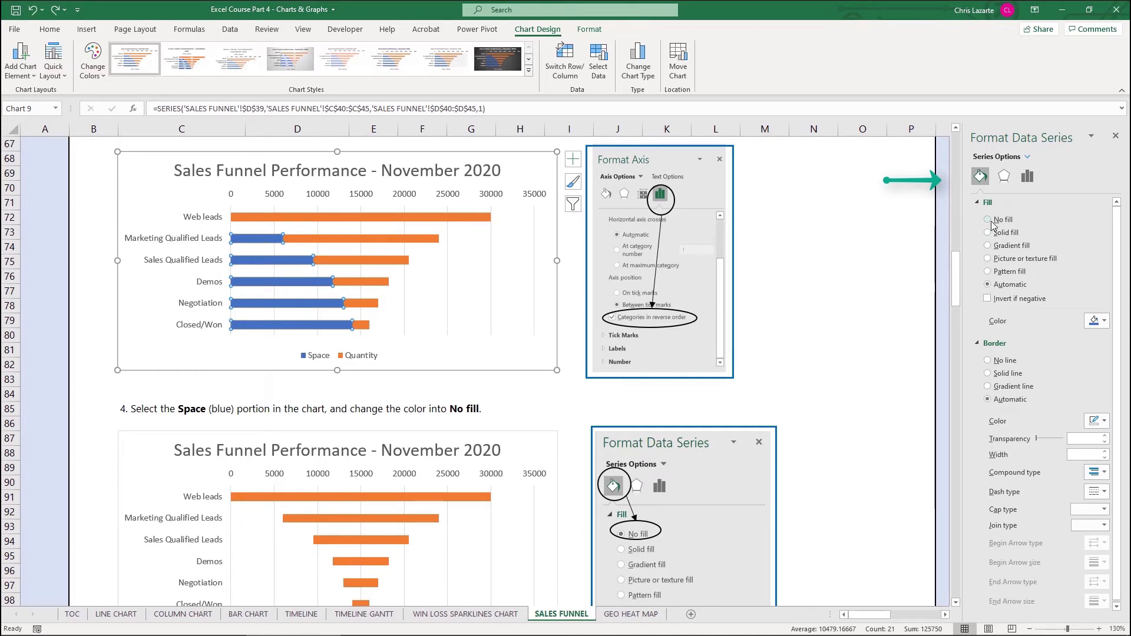
pyautogui.click(991, 224)
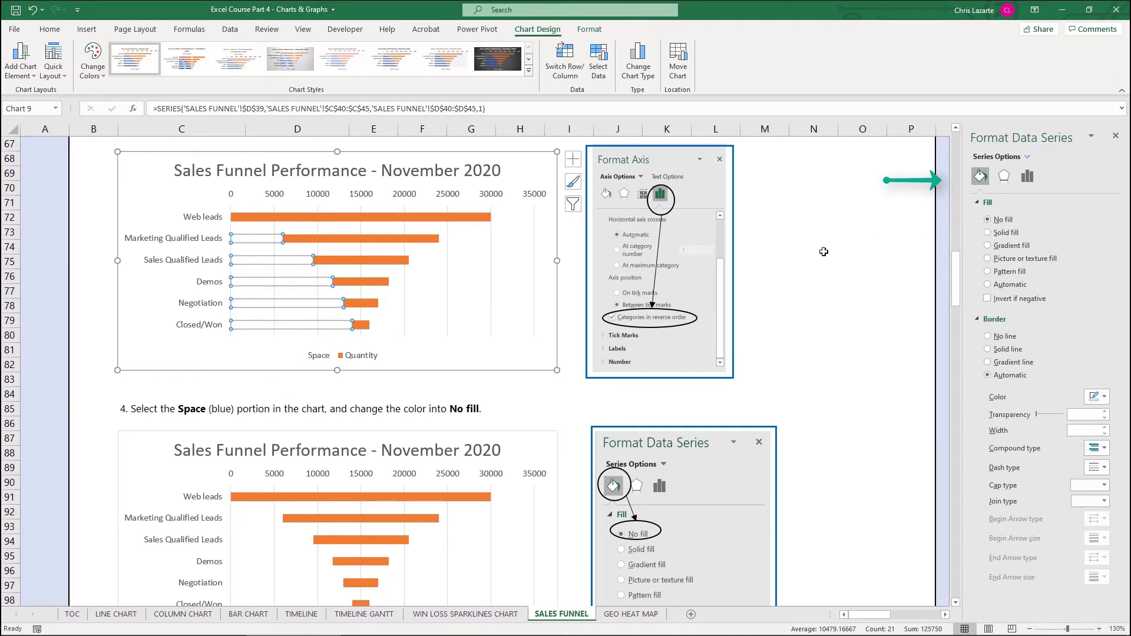
# Step: Undo the no-fill so the Space bars return to blue
pyautogui.click(782, 273)
pyautogui.hotkey('ctrl', 'z')
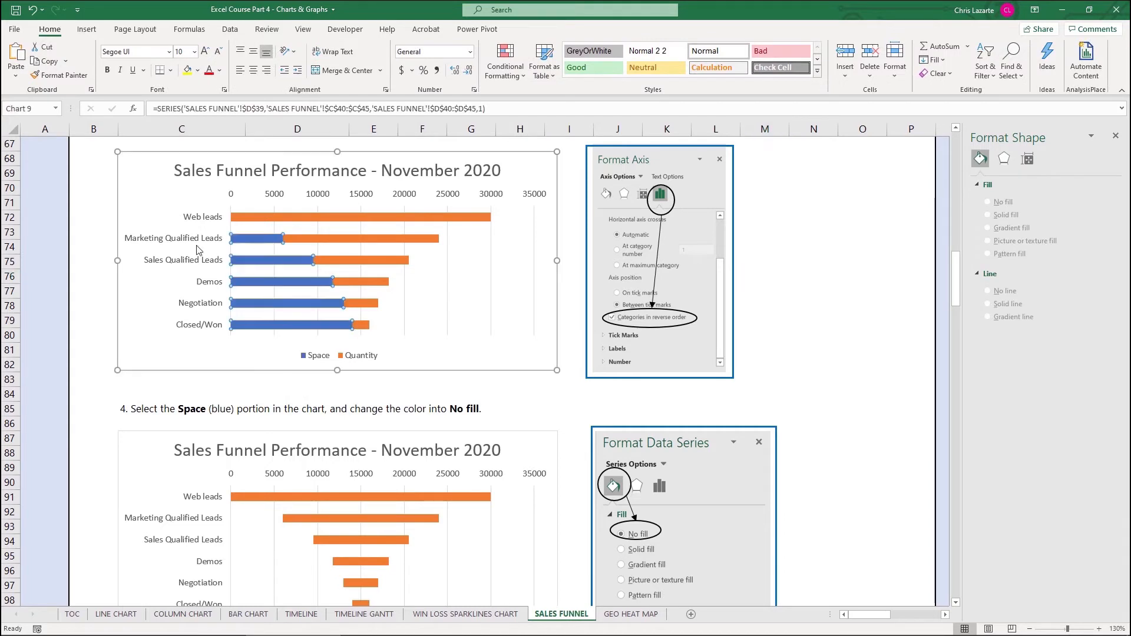
pyautogui.scroll(-2, 255, 399)
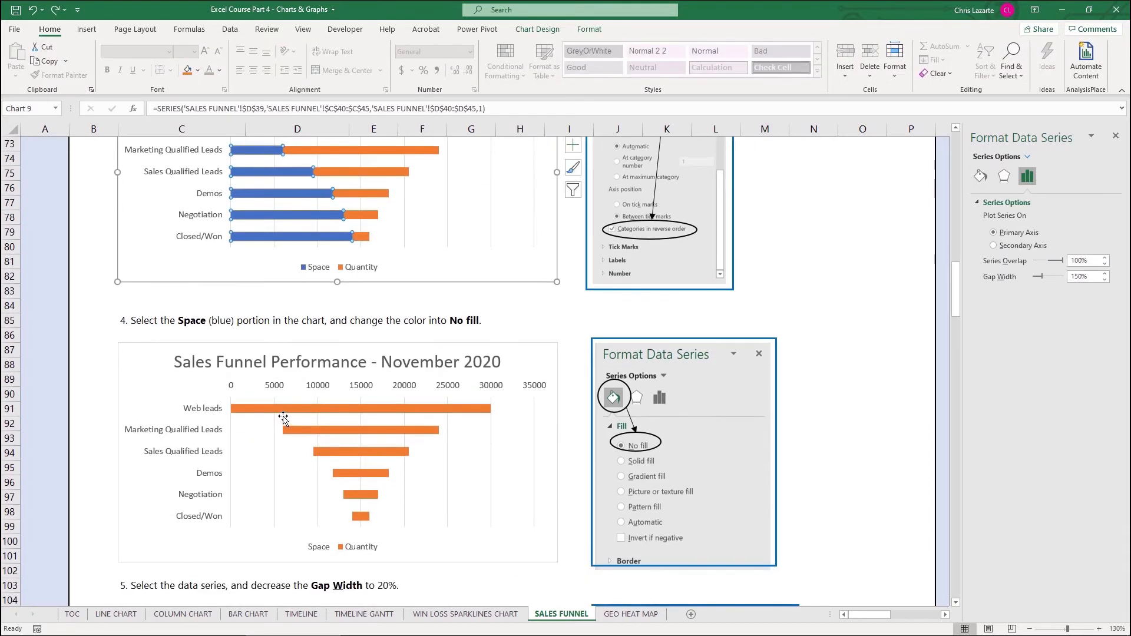
# Step: Select the step 4 chart's title, then review the step 5 chart below
pyautogui.click(178, 371)
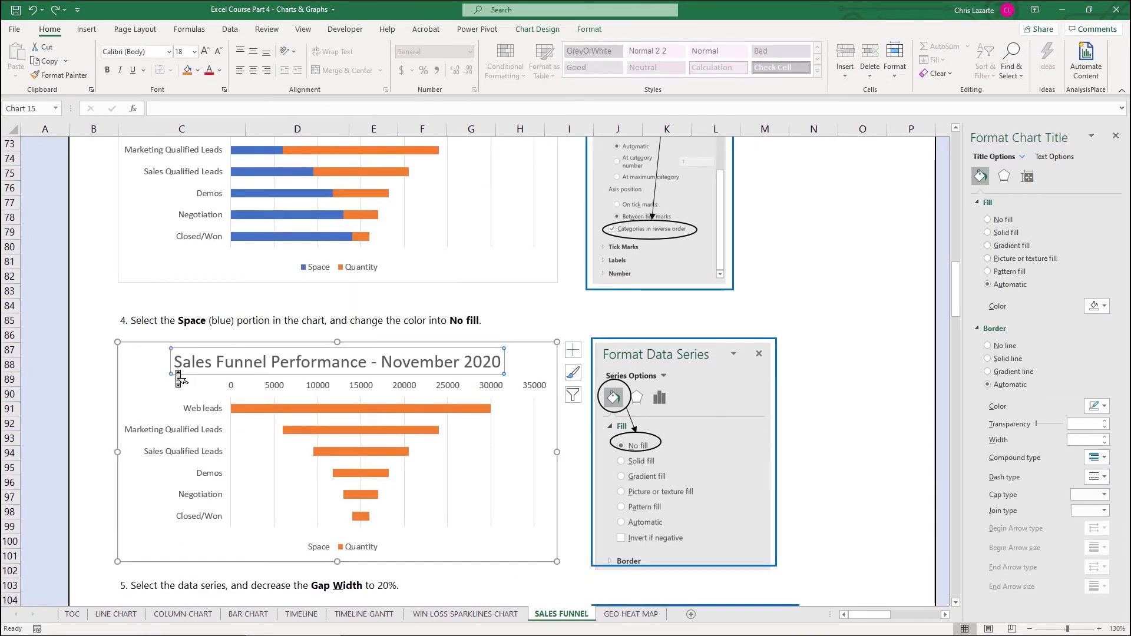
pyautogui.scroll(-4, 154, 471)
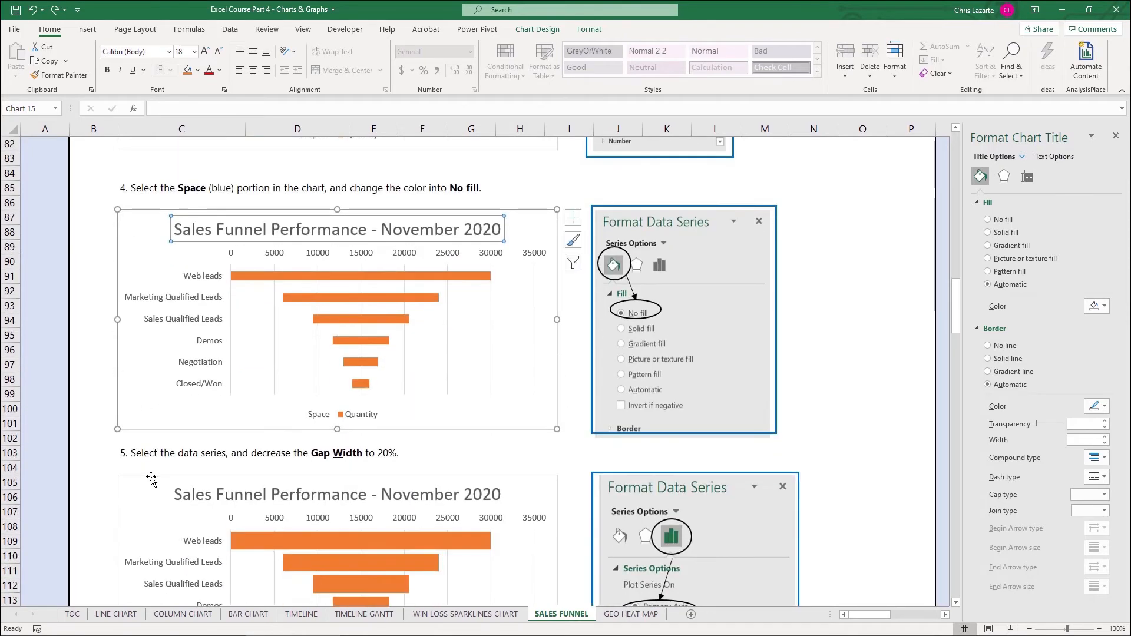
pyautogui.scroll(-2, 158, 492)
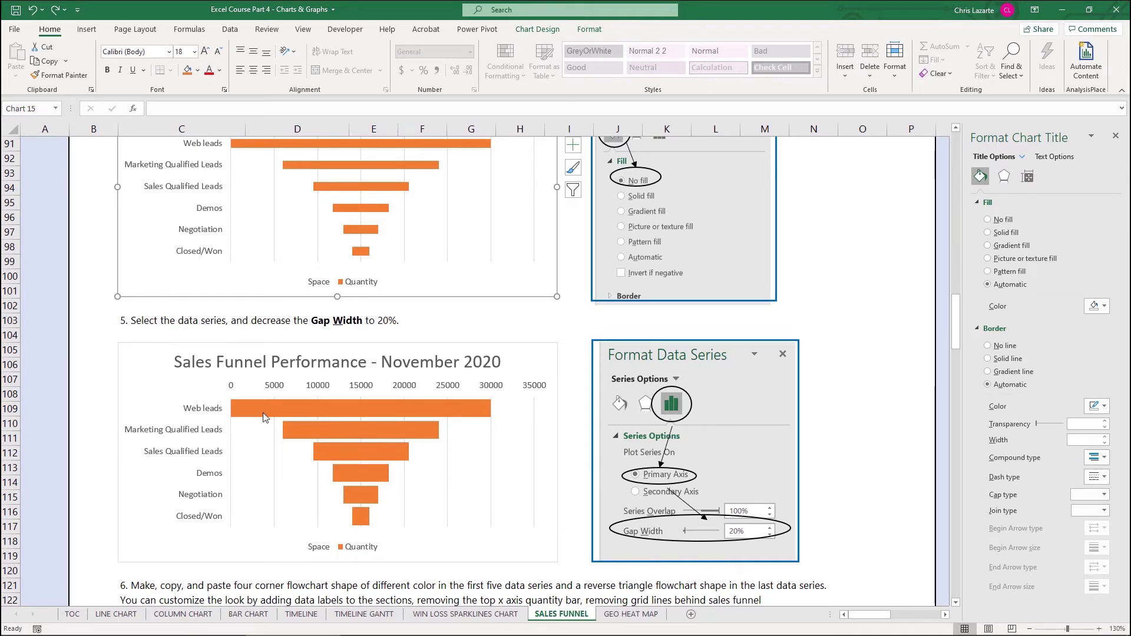
pyautogui.scroll(2, 319, 266)
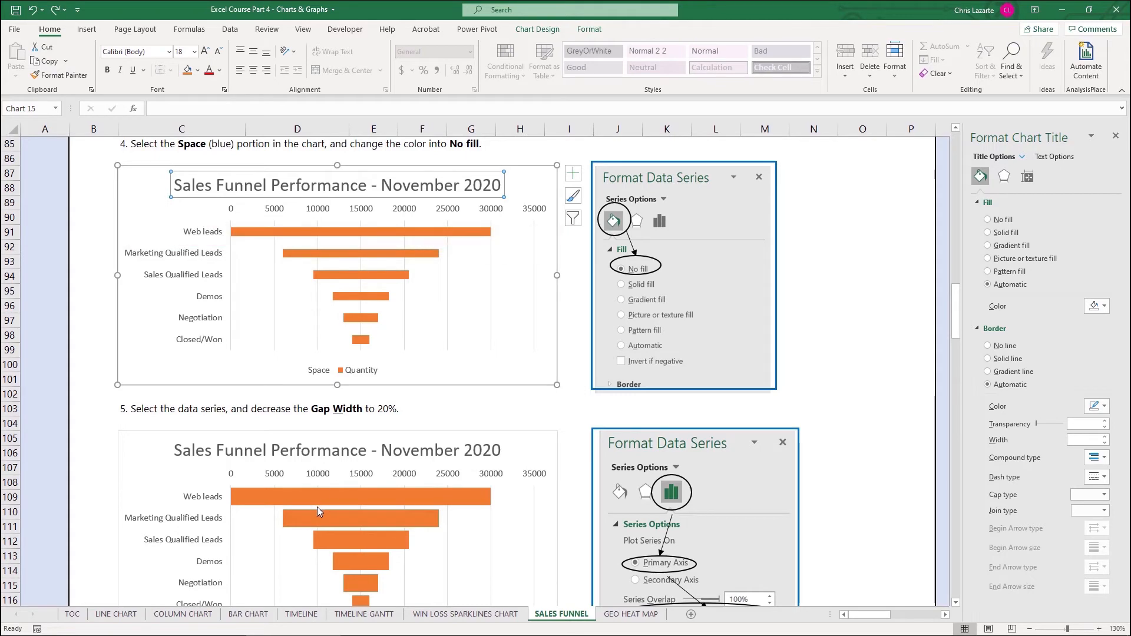
pyautogui.scroll(-2, 317, 506)
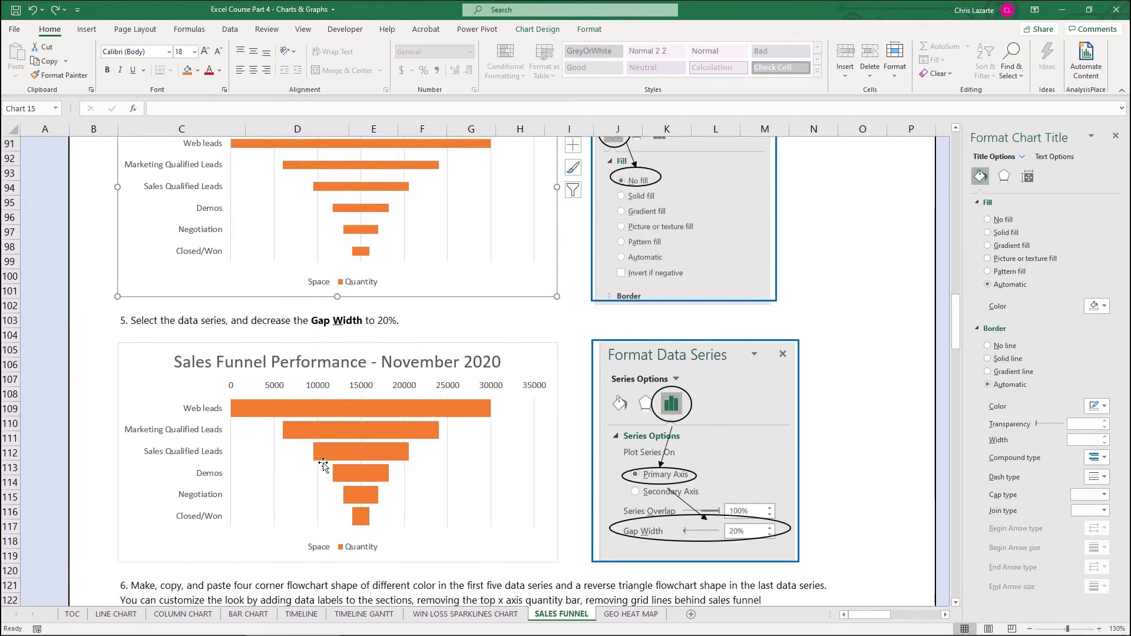
pyautogui.moveTo(333, 428)
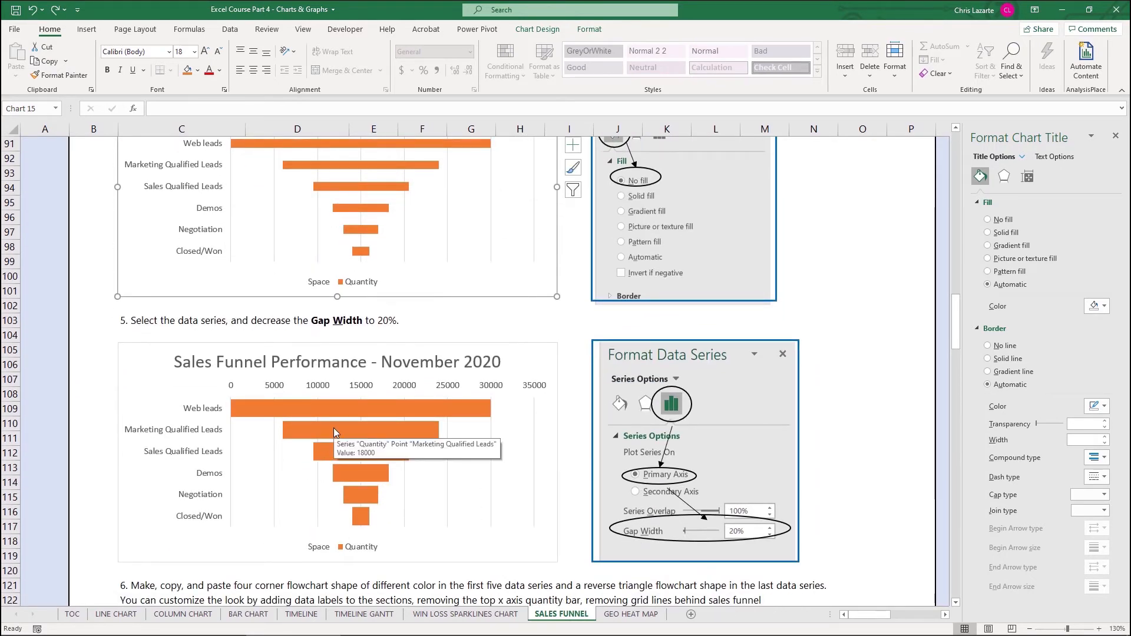
# Step: Compare Quantity series gap widths: 150% in the step 4 chart, 20% in step 5
pyautogui.click(360, 231)
pyautogui.scroll(1, 365, 229)
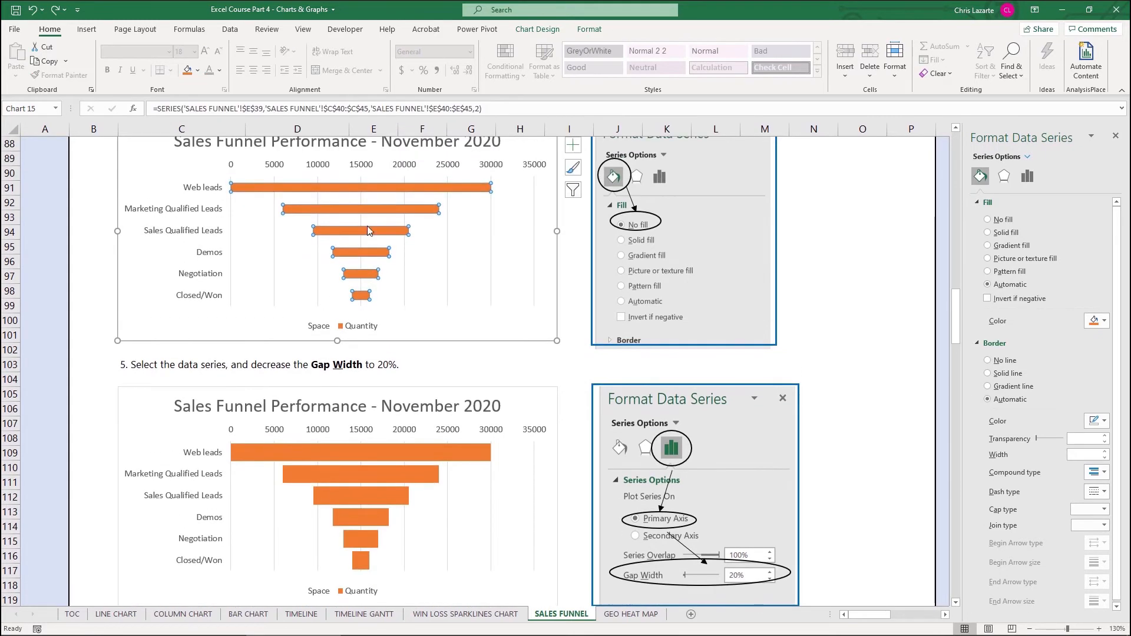
pyautogui.click(1028, 178)
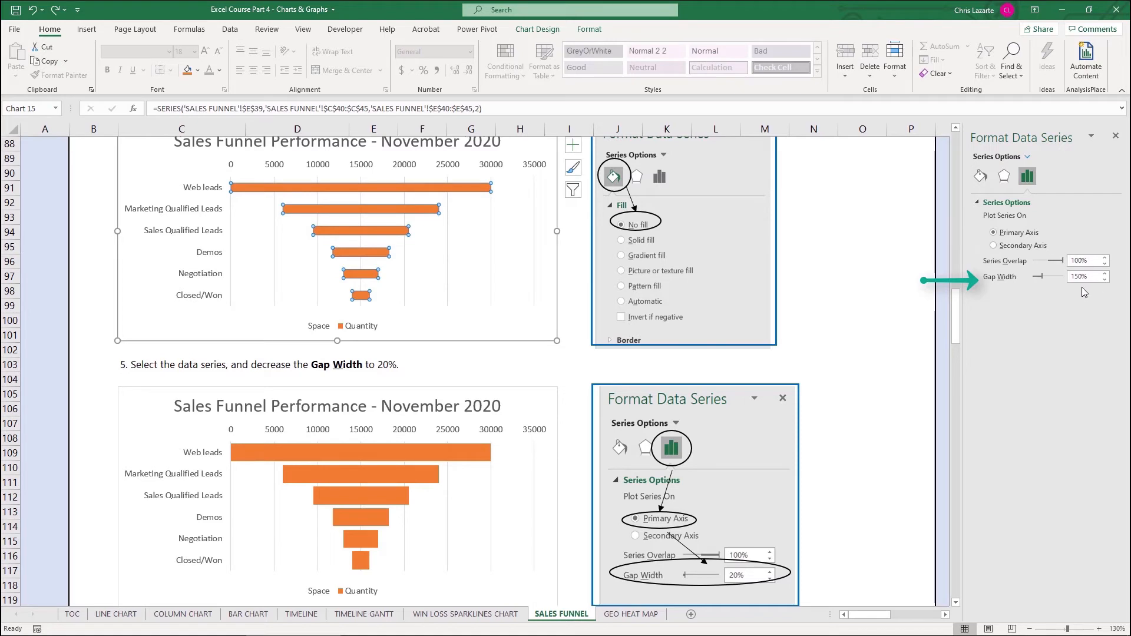
pyautogui.click(372, 476)
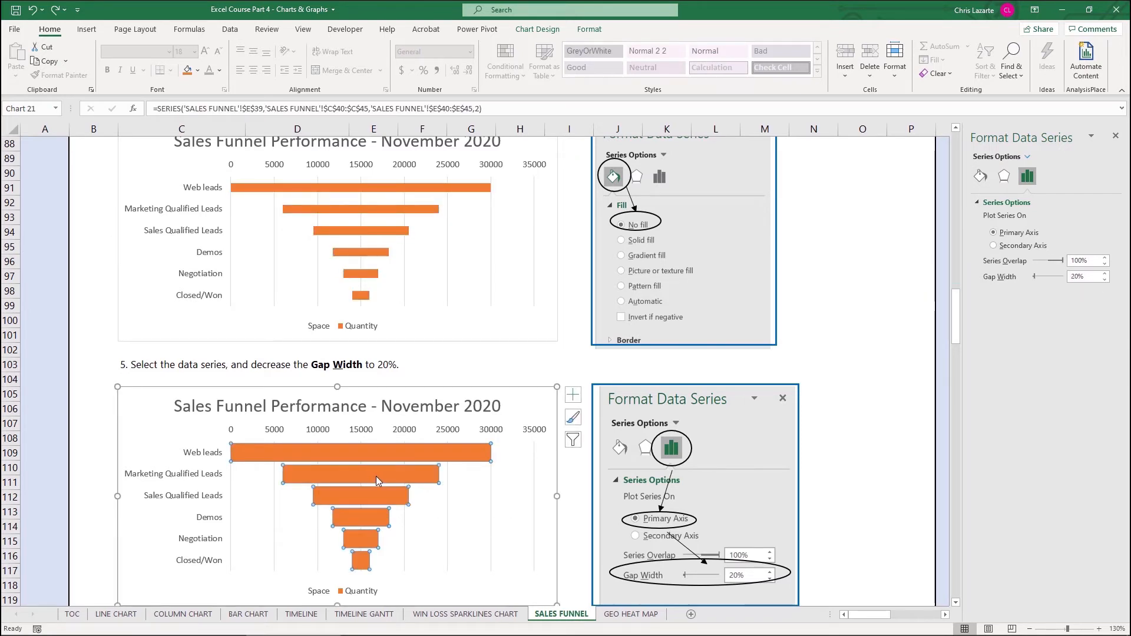
pyautogui.scroll(-2, 377, 477)
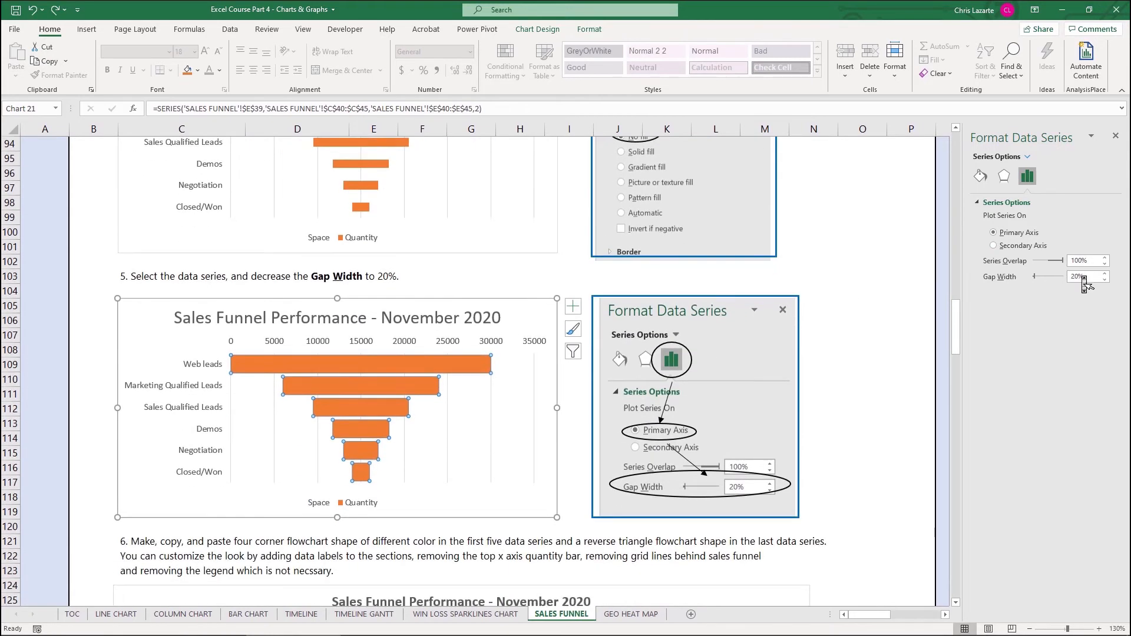